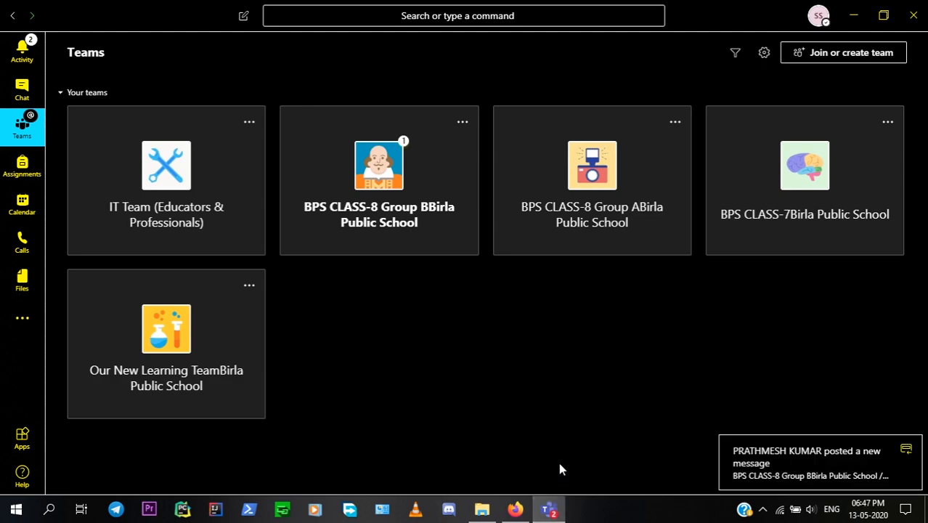
Step: Start a new assignment in the General channel of the BPS CLASS-8 Group B Birla Public School team
{"action": "mouse_move", "coordinate": [560, 513]}
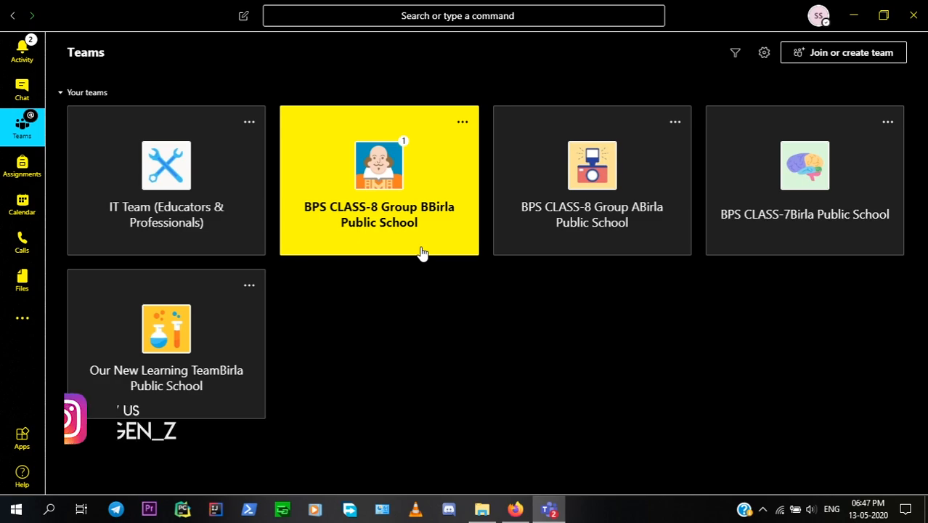
{"action": "left_click", "coordinate": [402, 212]}
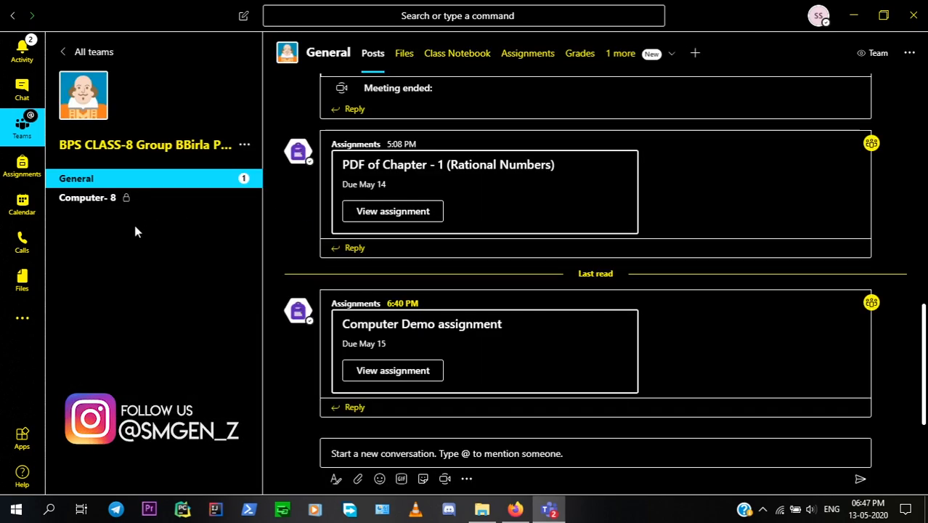
{"action": "left_click", "coordinate": [77, 180]}
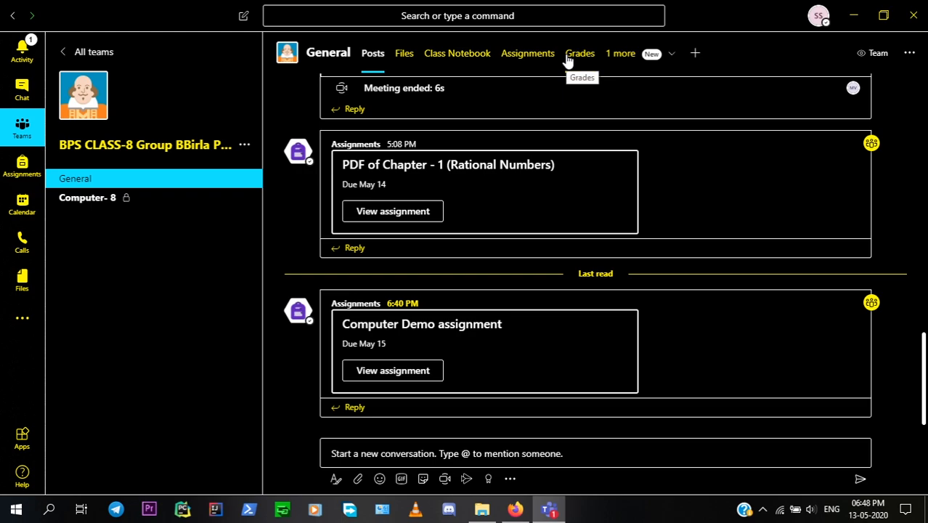
{"action": "left_click", "coordinate": [528, 55]}
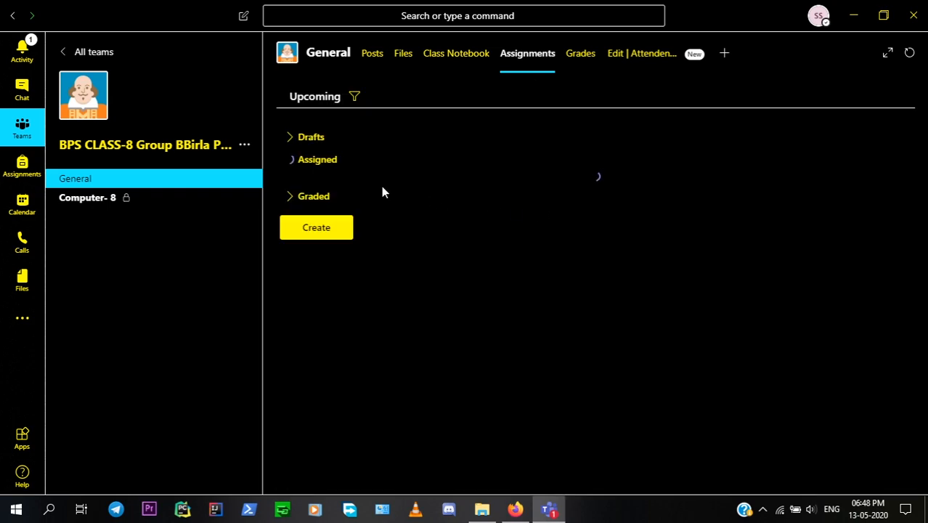
{"action": "left_click", "coordinate": [294, 167]}
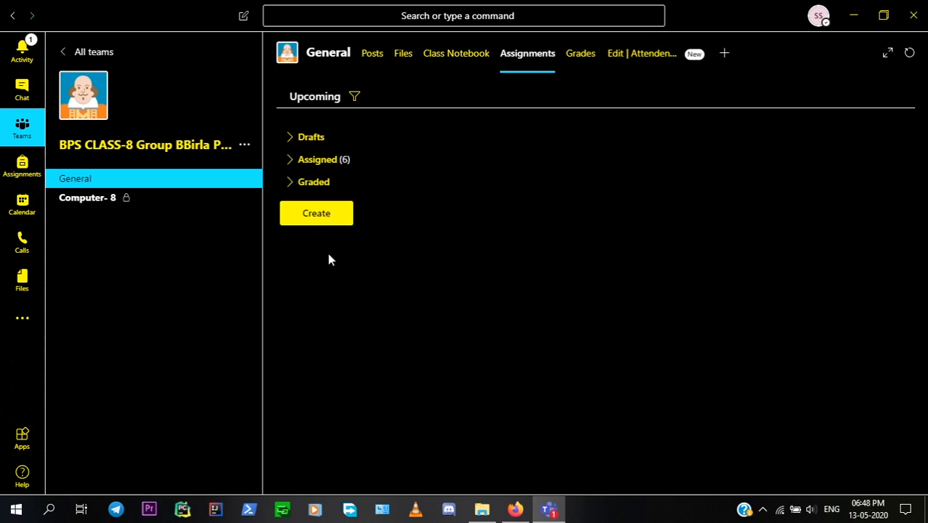
{"action": "left_click", "coordinate": [320, 217]}
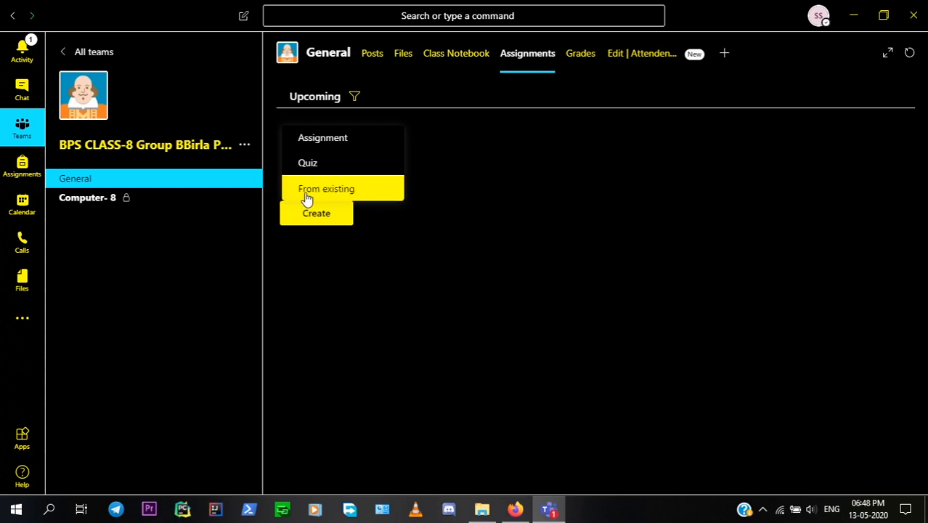
{"action": "left_click", "coordinate": [314, 139]}
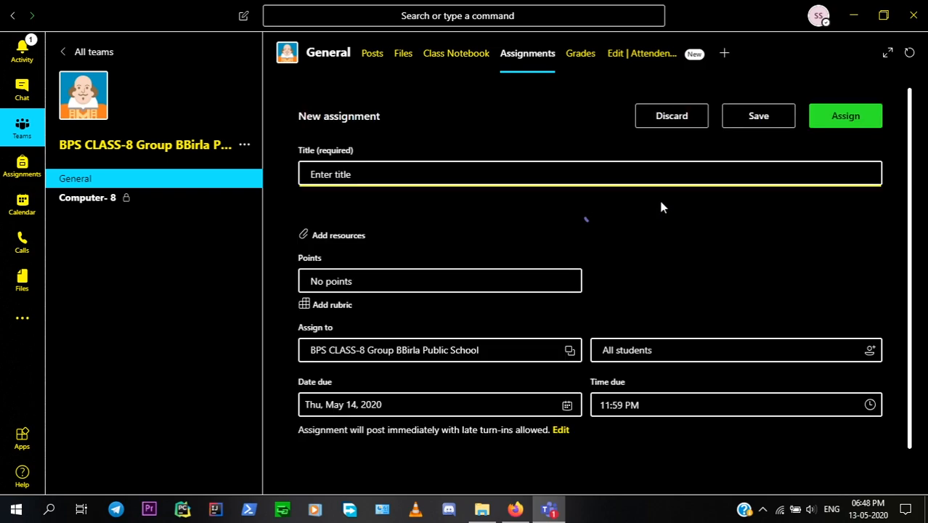
Step: Title the assignment "Computer Demo Assignment" and enter the instructions "Read out all the instructions"
{"action": "left_click", "coordinate": [330, 174]}
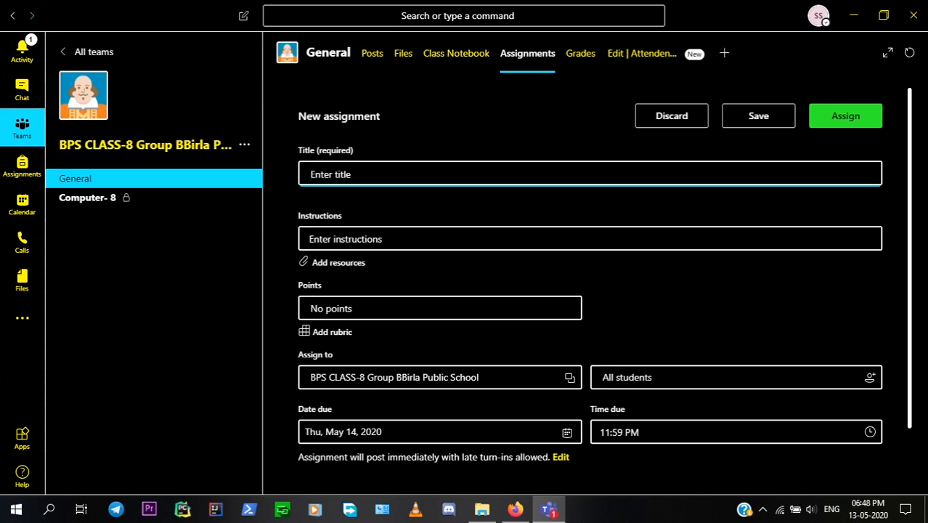
{"action": "type", "text": "Computer"}
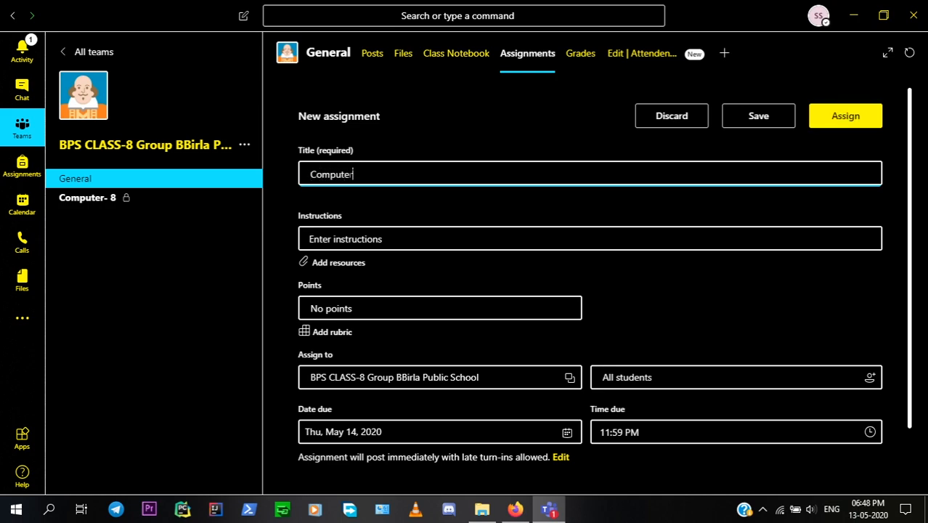
{"action": "type", "text": " Demo Assignment"}
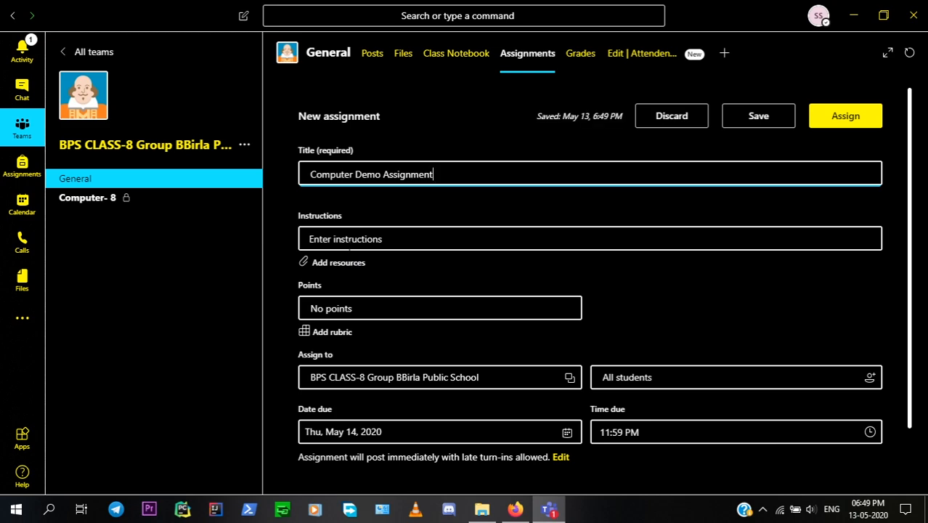
{"action": "left_click", "coordinate": [346, 239]}
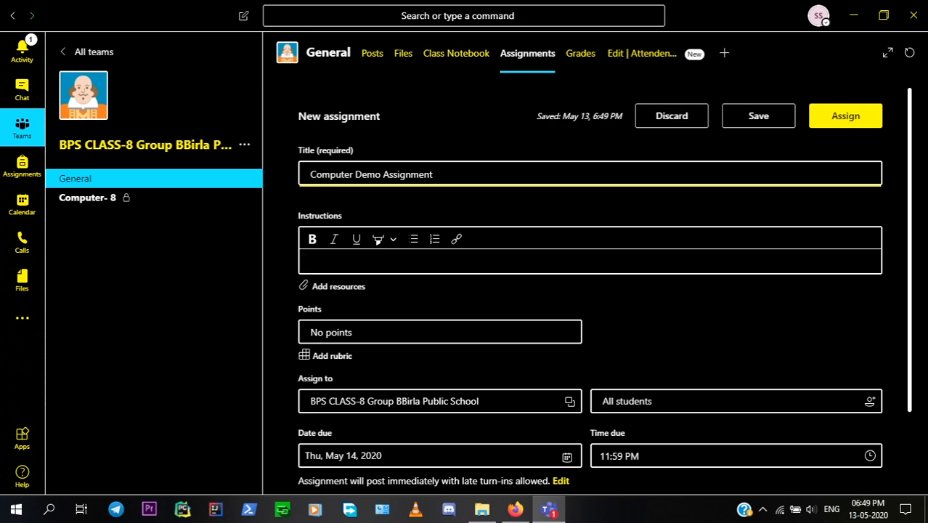
{"action": "type", "text": "Read out all the instructions"}
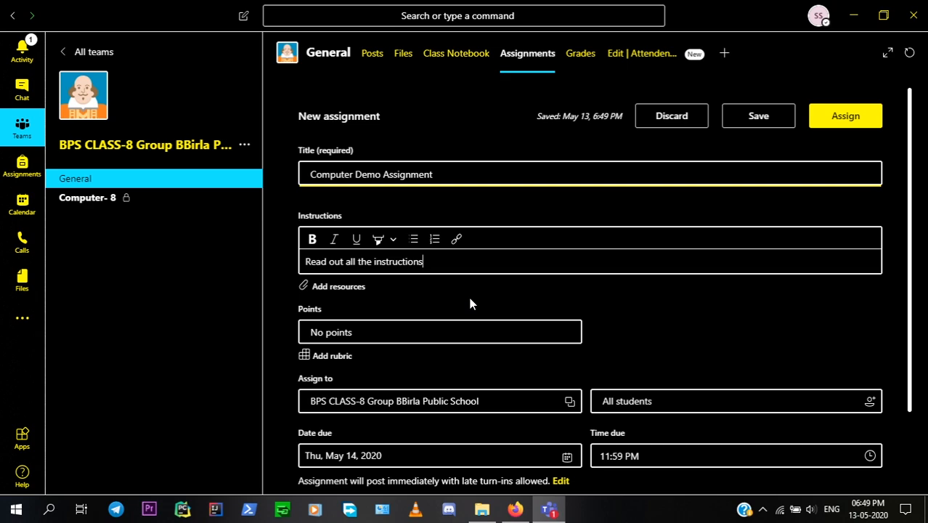
Step: Attach the image 0b18bf8e-9f08-4e5e-b611-a22e0f12945b.png from this device's Desktop as an assignment resource
{"action": "left_click", "coordinate": [341, 291]}
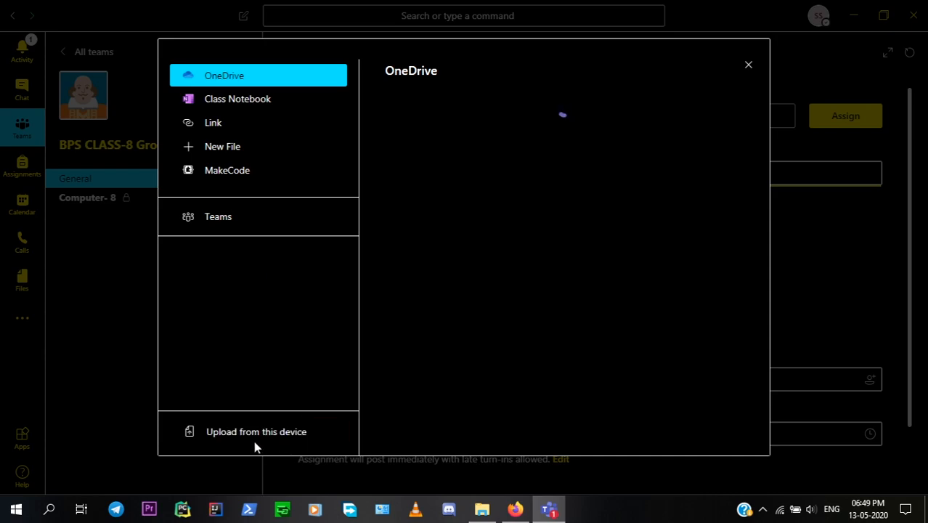
{"action": "left_click", "coordinate": [210, 439]}
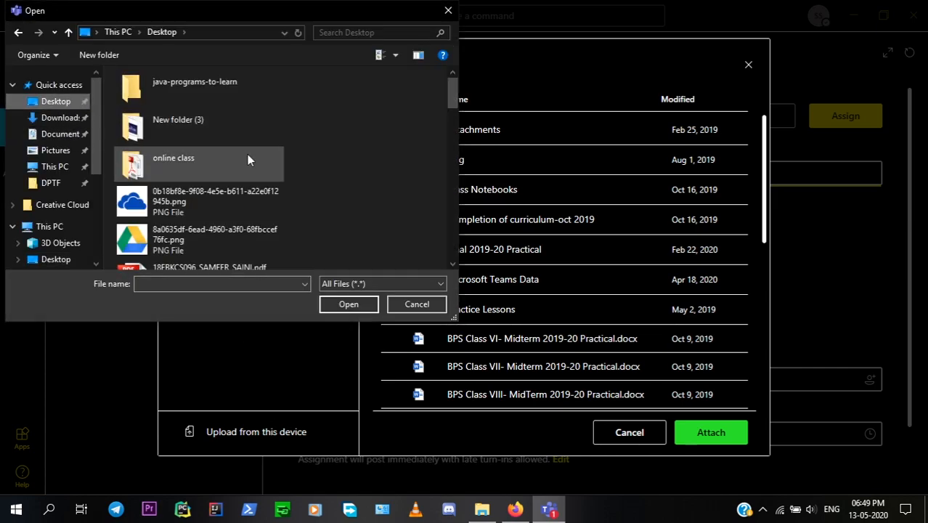
{"action": "scroll", "coordinate": [250, 231], "scroll_direction": "down", "scroll_amount": 5}
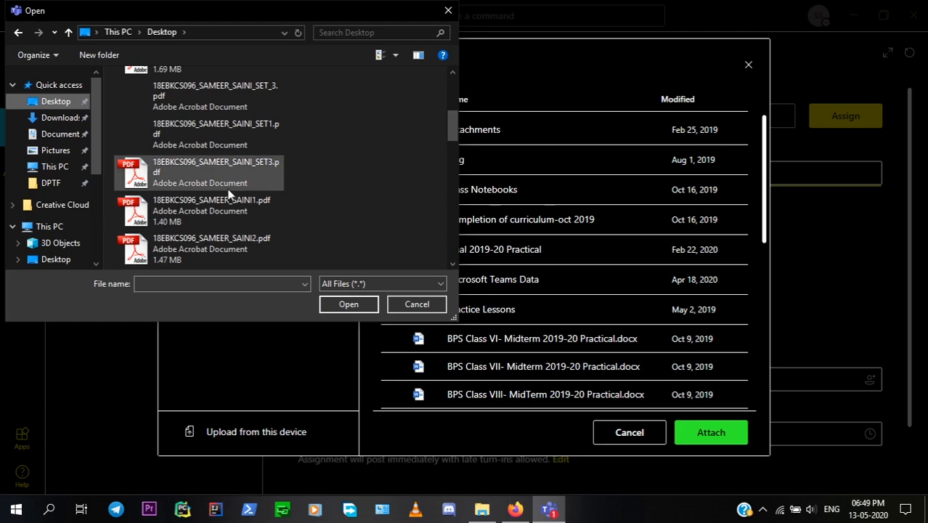
{"action": "scroll", "coordinate": [221, 178], "scroll_direction": "up", "scroll_amount": 5}
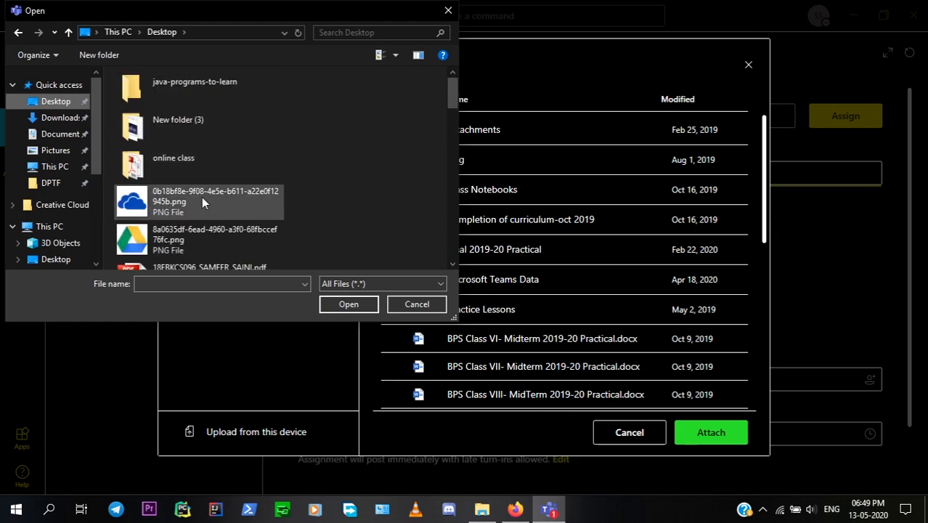
{"action": "left_click", "coordinate": [202, 197]}
{"action": "left_click", "coordinate": [359, 308]}
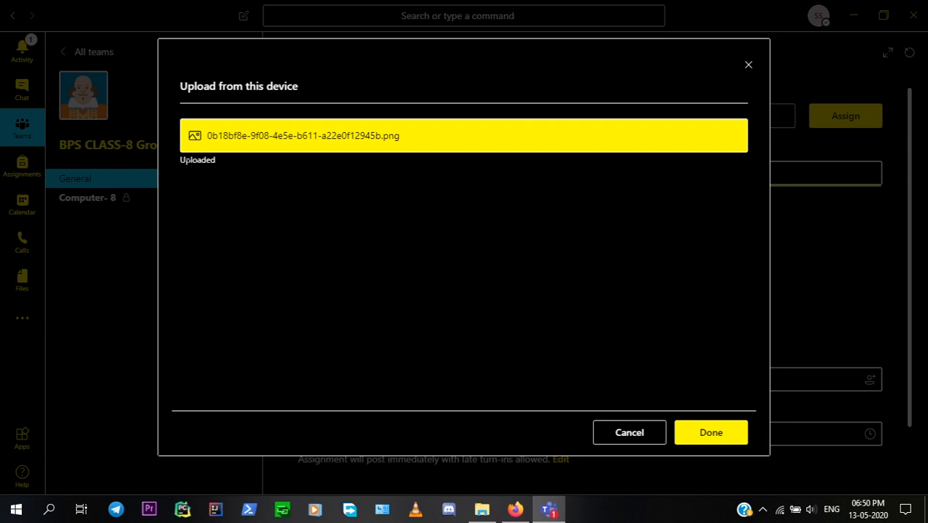
{"action": "left_click", "coordinate": [729, 442]}
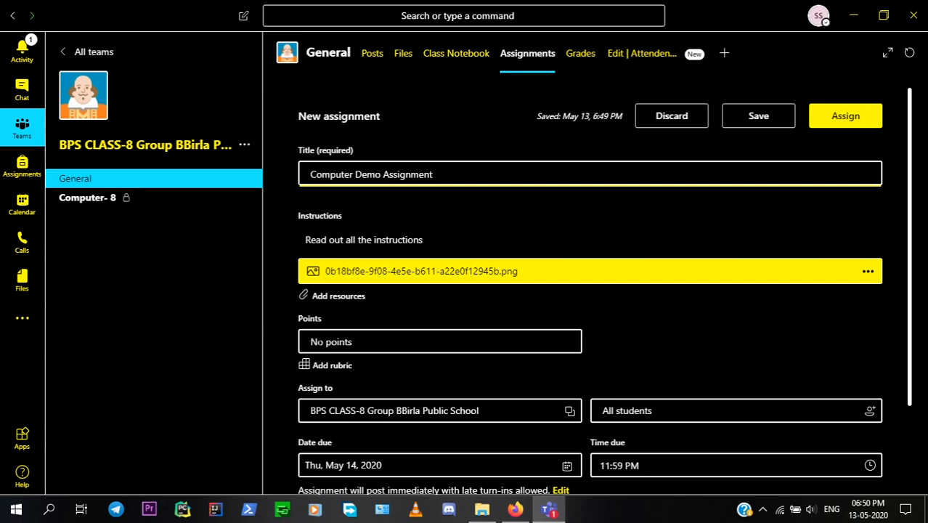
Step: Set the assignment's points to 10
{"action": "left_click", "coordinate": [320, 341]}
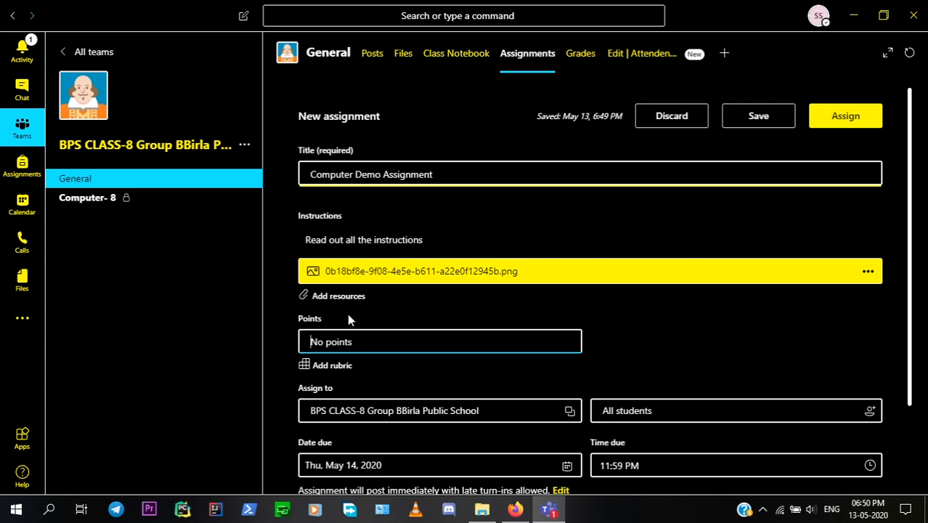
{"action": "type", "text": "10"}
{"action": "left_click", "coordinate": [626, 354]}
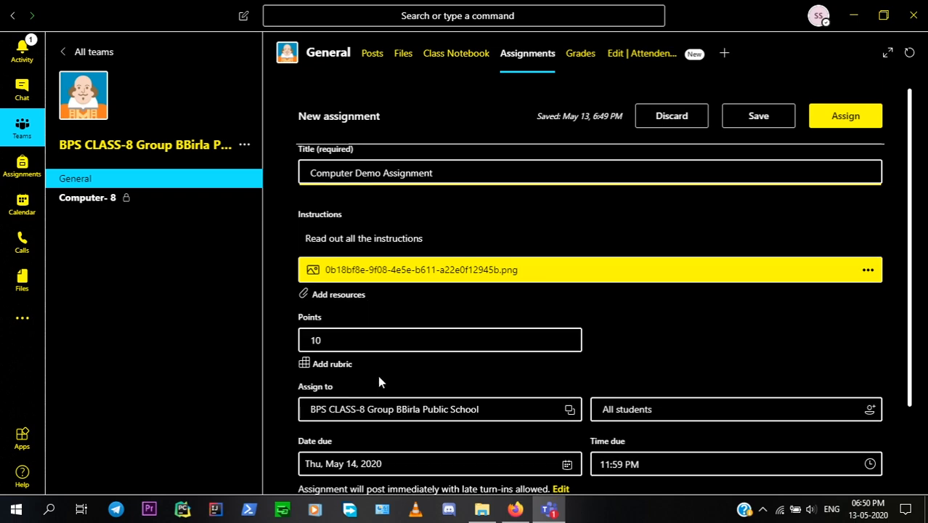
Step: Create a new rubric titled "reading skills" with the default grading levels and attach it to the assignment
{"action": "scroll", "coordinate": [377, 375], "scroll_direction": "down", "scroll_amount": 1}
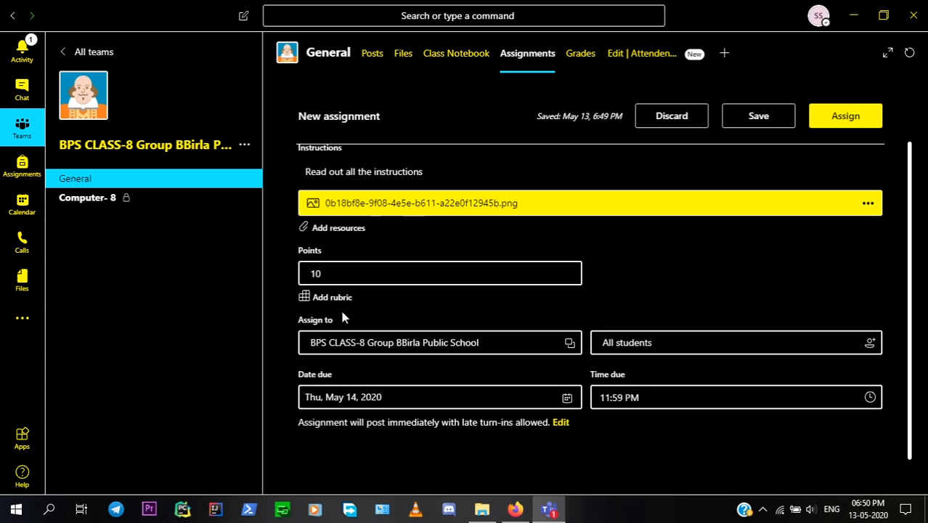
{"action": "left_click", "coordinate": [341, 300]}
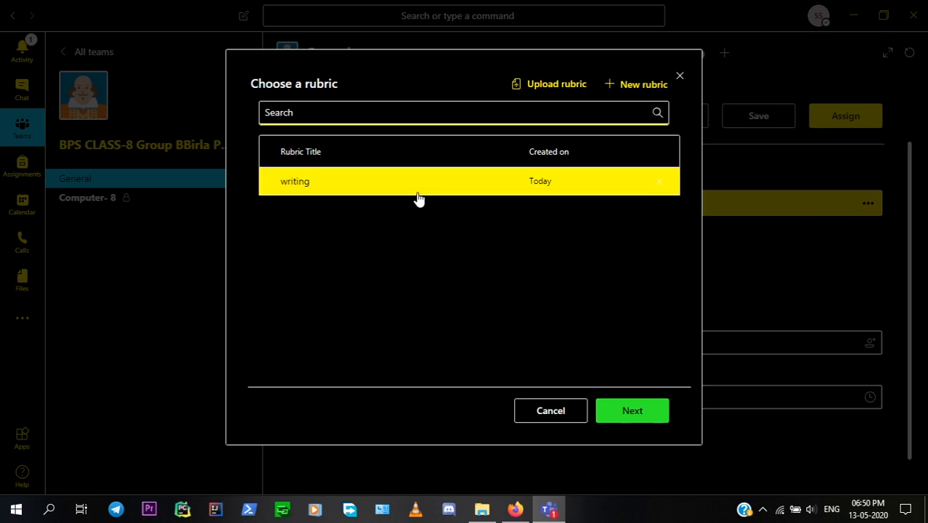
{"action": "left_click", "coordinate": [609, 88]}
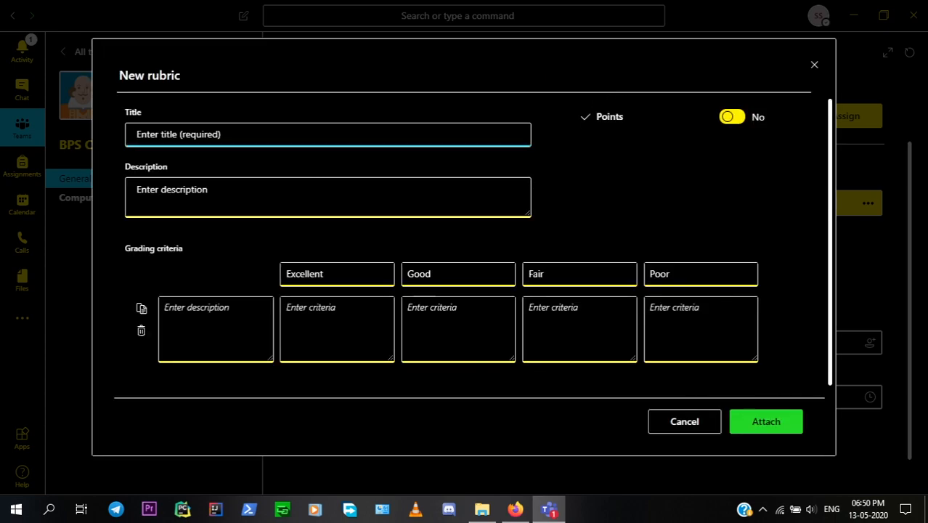
{"action": "type", "text": "r"}
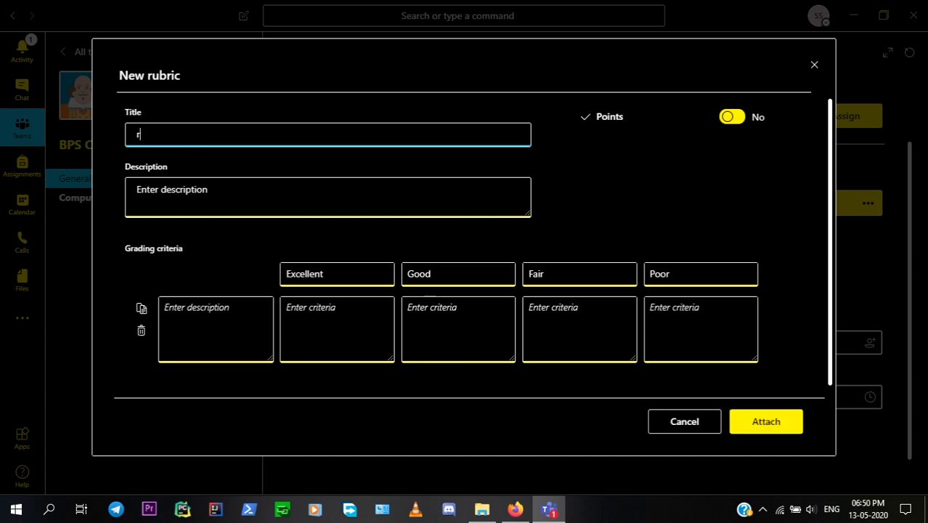
{"action": "type", "text": "eading skills"}
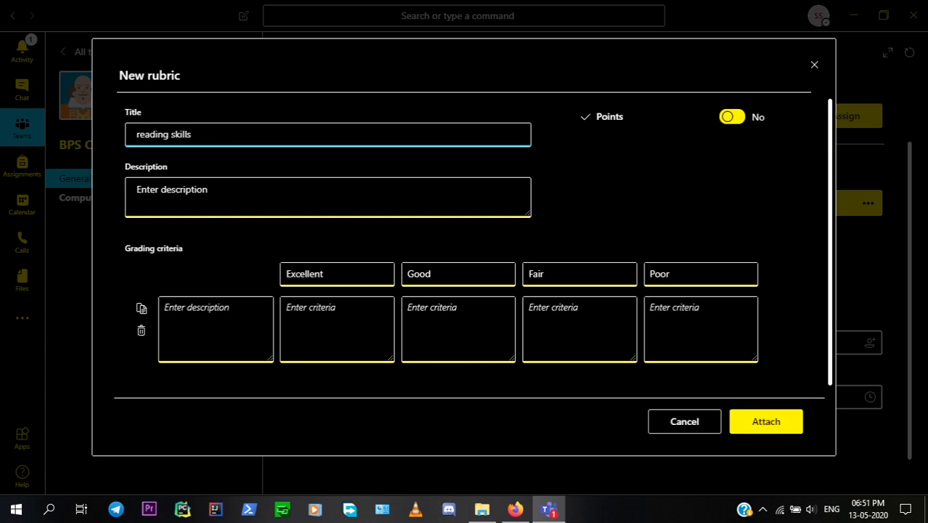
{"action": "left_click", "coordinate": [172, 190]}
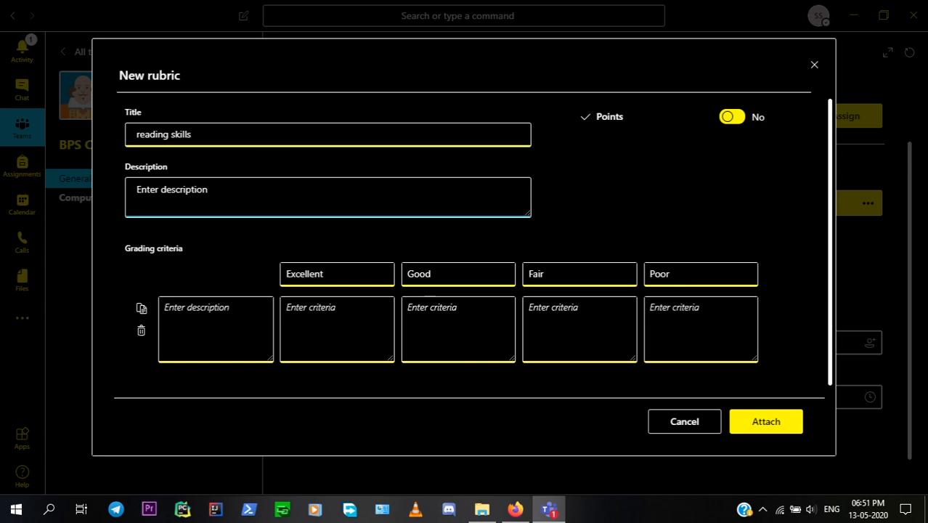
{"action": "left_click", "coordinate": [333, 307]}
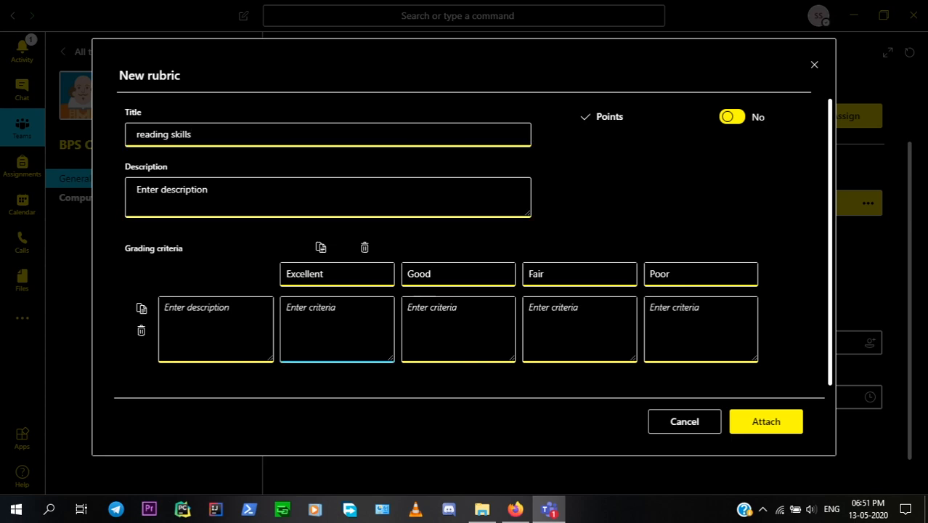
{"action": "left_click", "coordinate": [432, 308]}
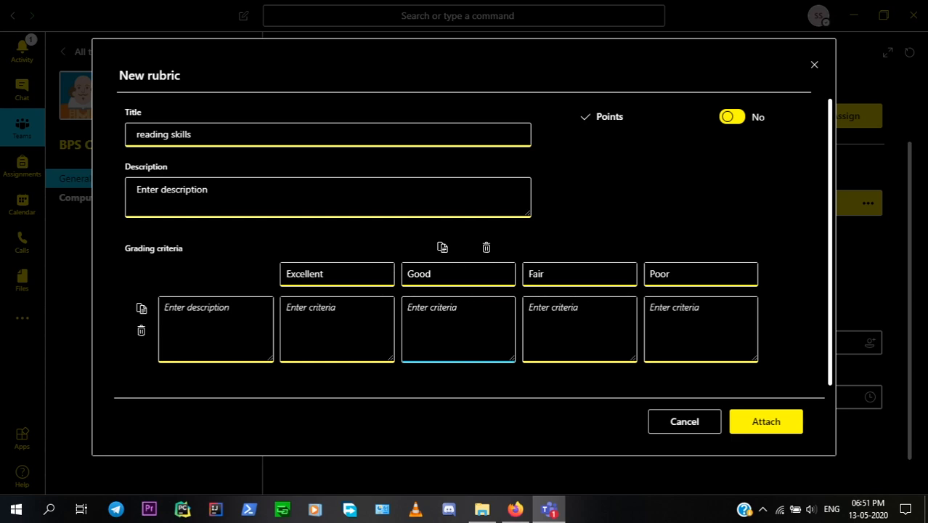
{"action": "left_click", "coordinate": [764, 426]}
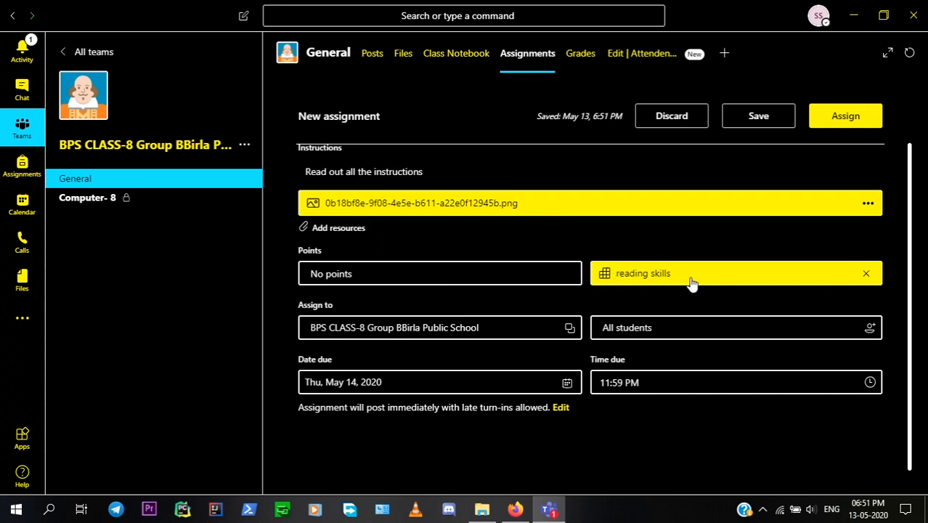
Step: Remove the "reading skills" rubric from the assignment and enter 10 points again
{"action": "left_click", "coordinate": [866, 276]}
{"action": "left_click", "coordinate": [450, 275]}
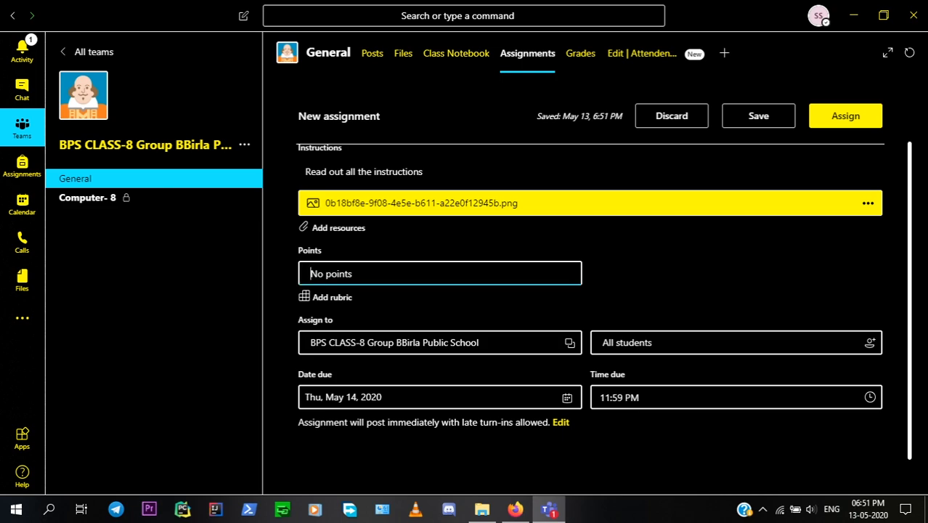
{"action": "type", "text": "10"}
Step: Add the class BPS CLASS-8 Group A Birla Public School to the classes receiving the assignment
{"action": "left_click", "coordinate": [430, 351]}
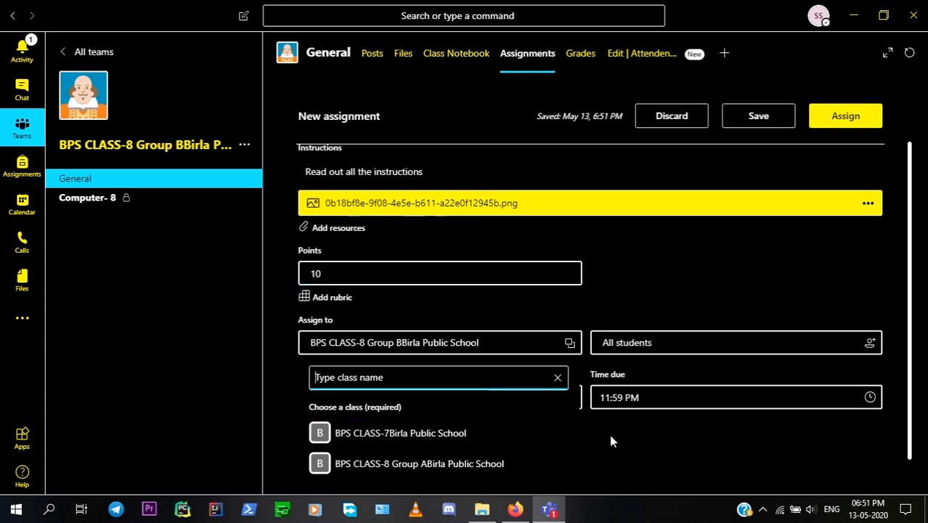
{"action": "left_click", "coordinate": [503, 469]}
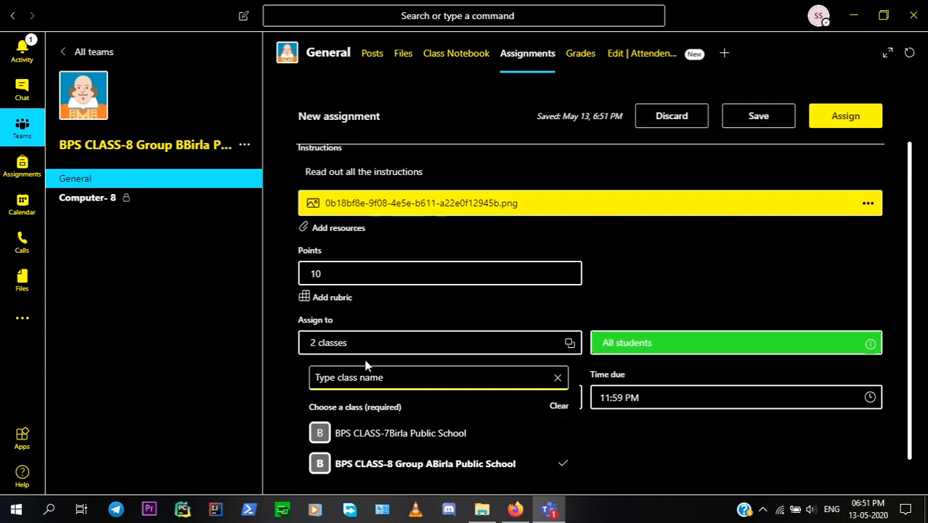
{"action": "left_click", "coordinate": [676, 447]}
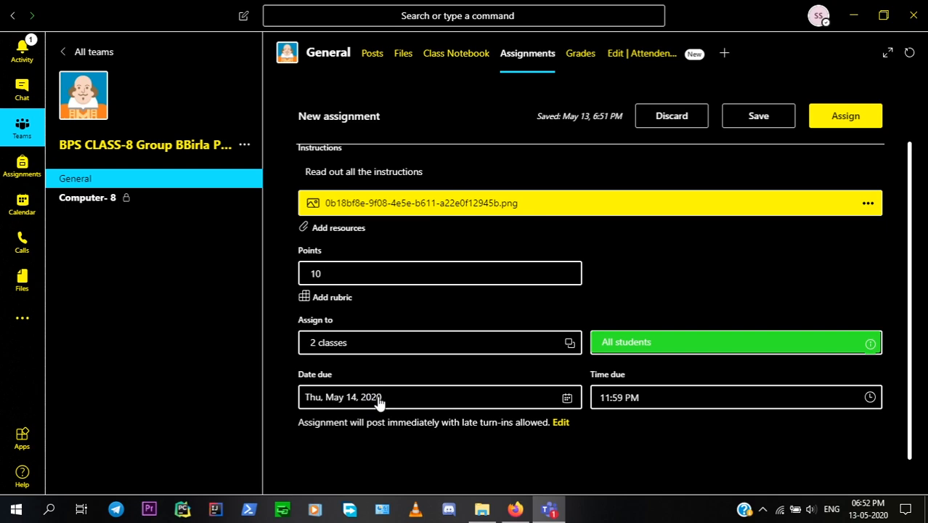
Step: Set the assignment's deadline to Fri, May 15, 2020 at 8:00 PM and assign it to the selected classes
{"action": "left_click", "coordinate": [560, 401]}
{"action": "left_click", "coordinate": [411, 281]}
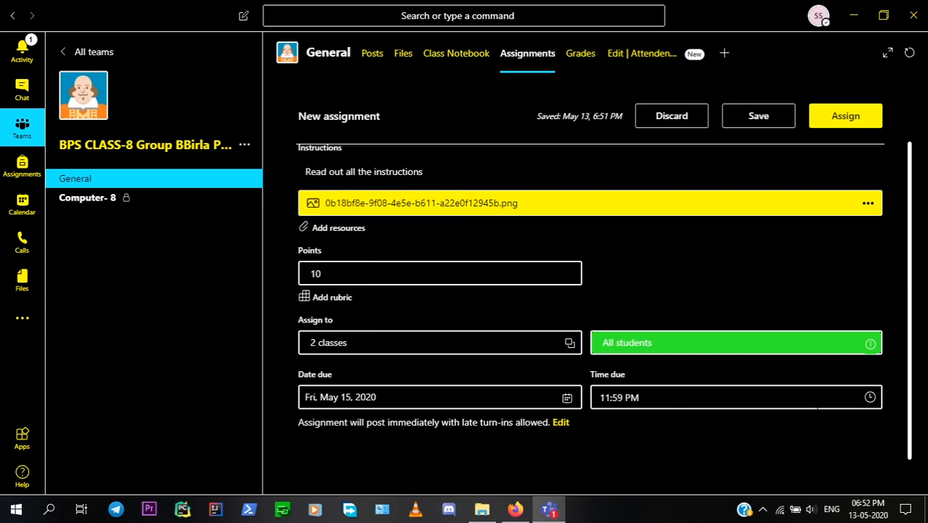
{"action": "left_click", "coordinate": [870, 399]}
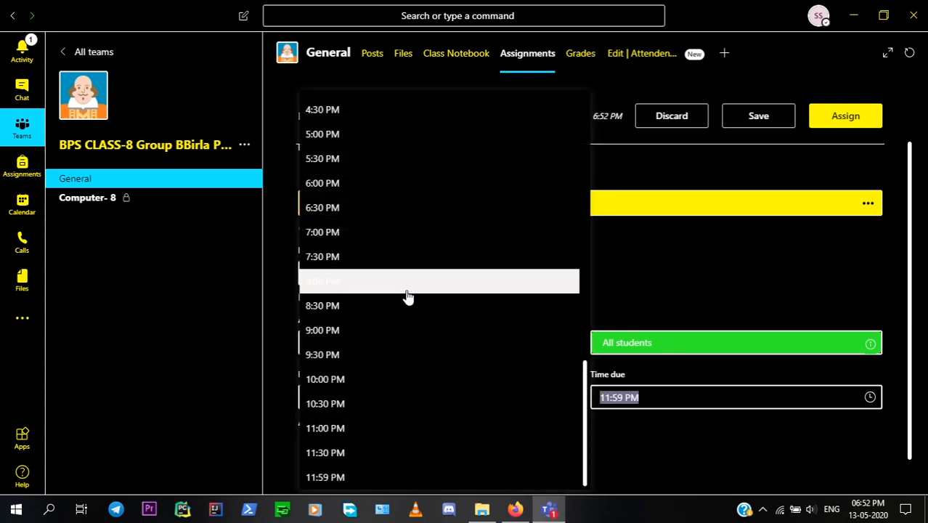
{"action": "left_click", "coordinate": [408, 290]}
{"action": "scroll", "coordinate": [599, 447], "scroll_direction": "down", "scroll_amount": 1}
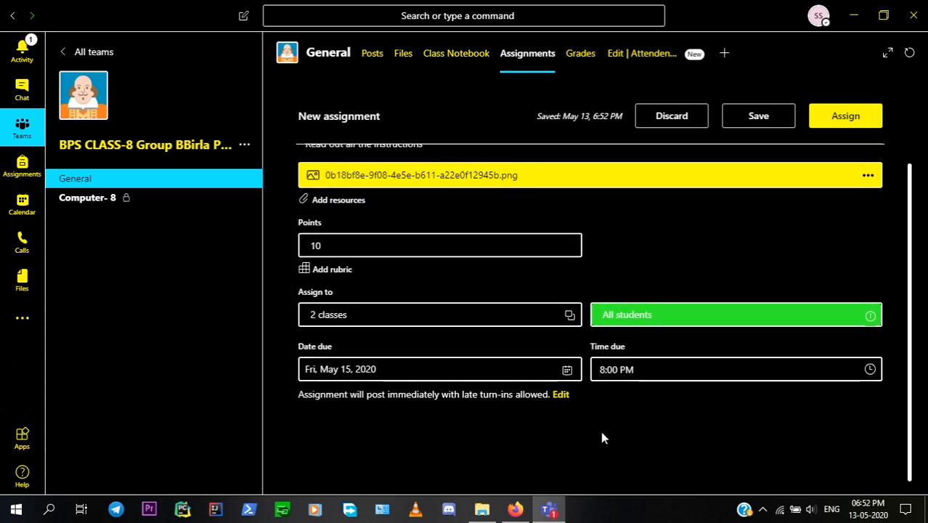
{"action": "scroll", "coordinate": [601, 434], "scroll_direction": "up", "scroll_amount": 3}
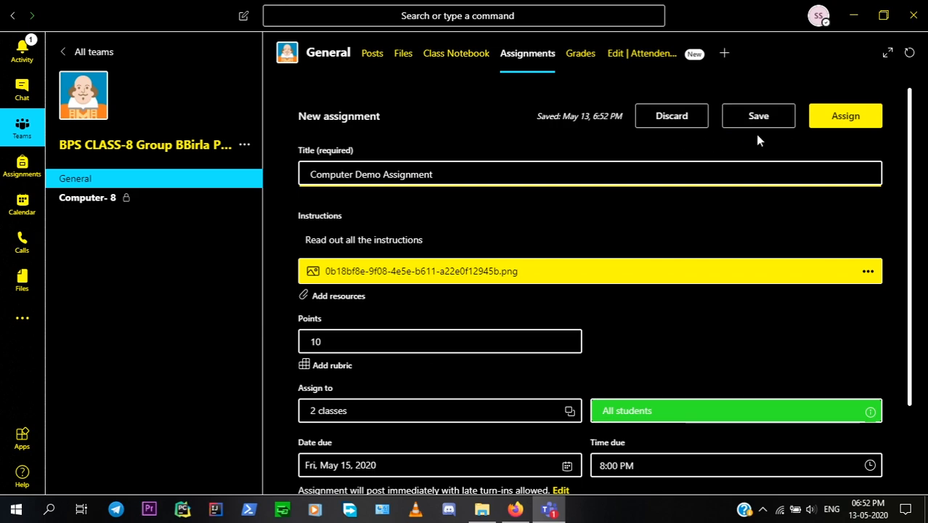
{"action": "left_click", "coordinate": [840, 125]}
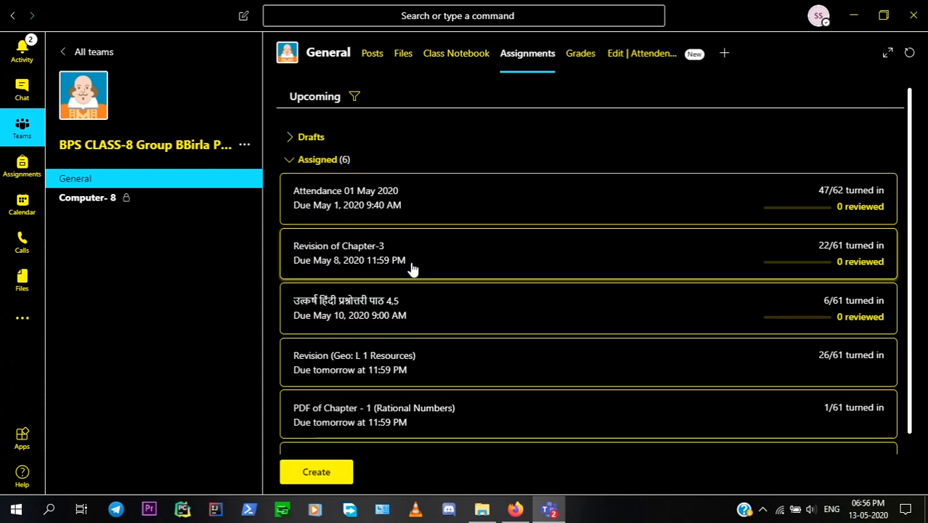
Step: Look through the assigned assignments for the Computer Demo assignment and its turn-in status
{"action": "scroll", "coordinate": [442, 427], "scroll_direction": "down", "scroll_amount": 2}
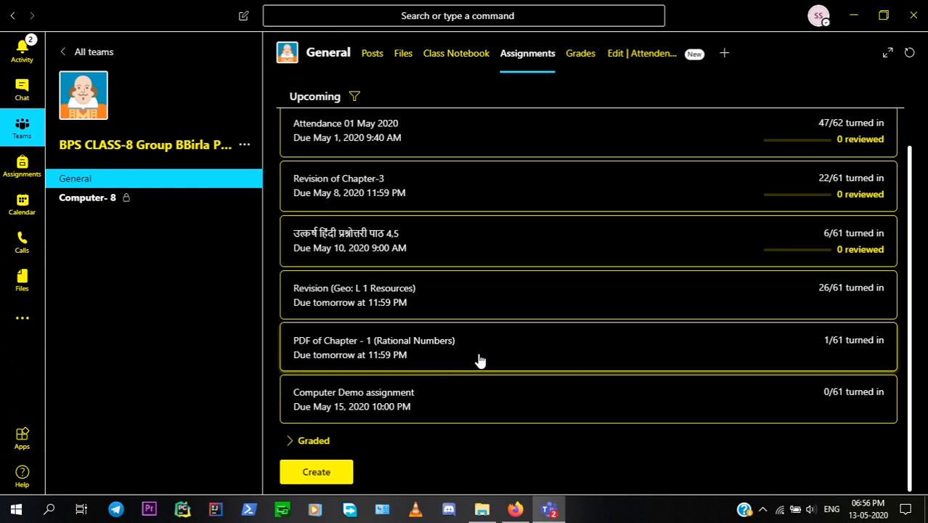
{"action": "scroll", "coordinate": [479, 359], "scroll_direction": "up", "scroll_amount": 2}
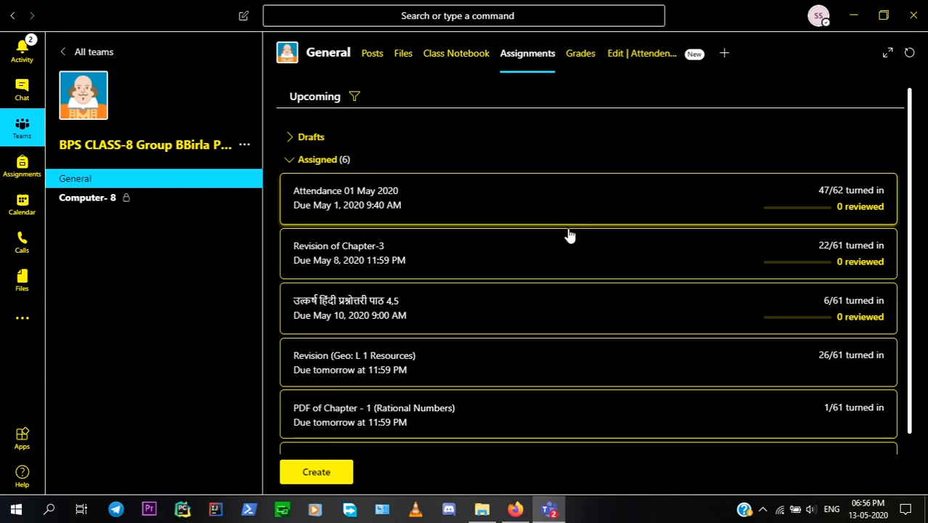
{"action": "scroll", "coordinate": [554, 345], "scroll_direction": "down", "scroll_amount": 2}
{"action": "scroll", "coordinate": [508, 327], "scroll_direction": "up", "scroll_amount": 2}
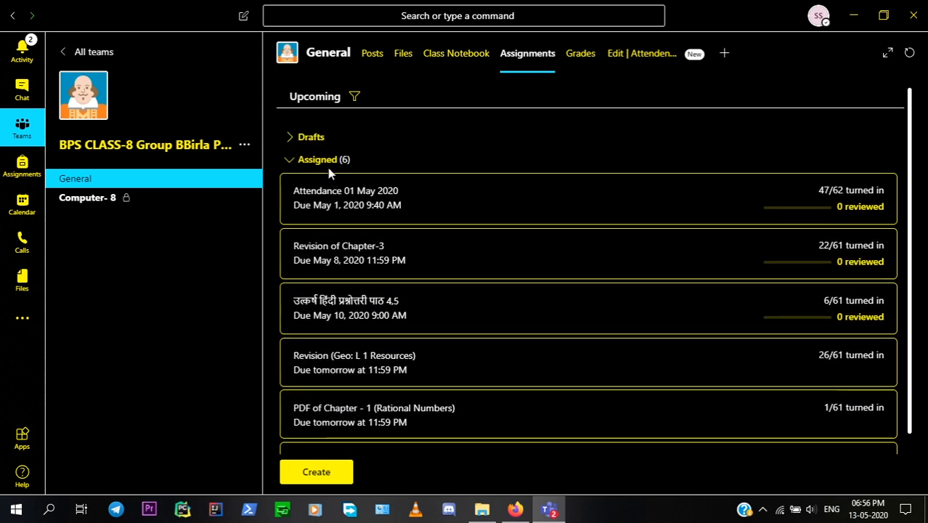
{"action": "scroll", "coordinate": [362, 352], "scroll_direction": "down", "scroll_amount": 2}
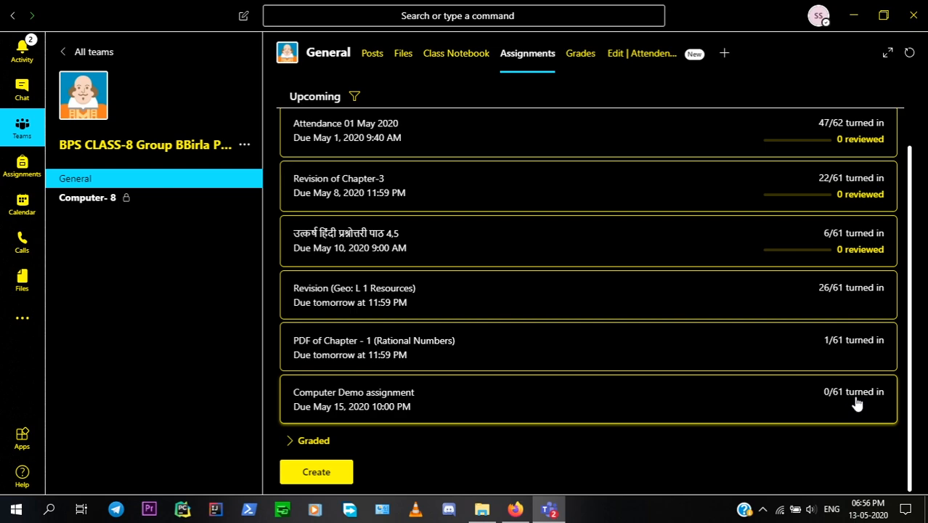
Step: Switch to the student's Teams session in Firefox and open the assignments of the BPS CLASS-8 Group B team
{"action": "left_click", "coordinate": [517, 509]}
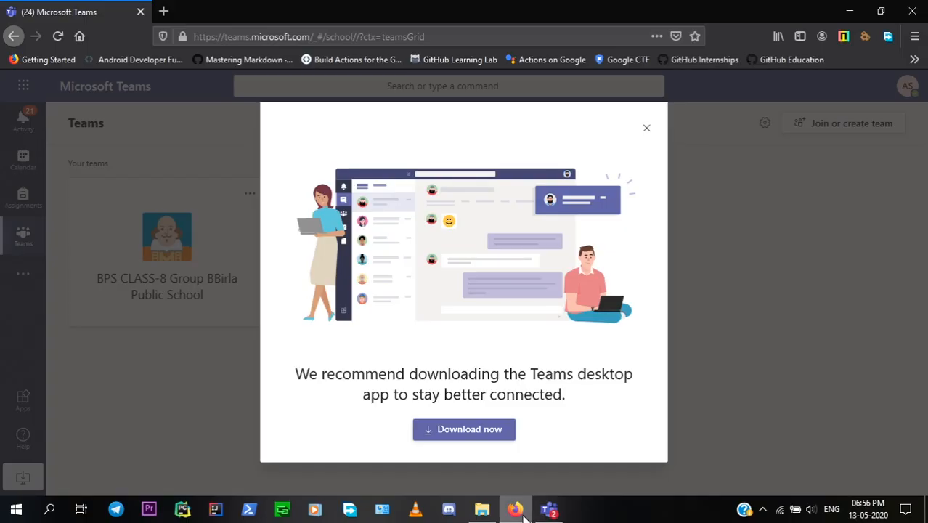
{"action": "left_click", "coordinate": [648, 131]}
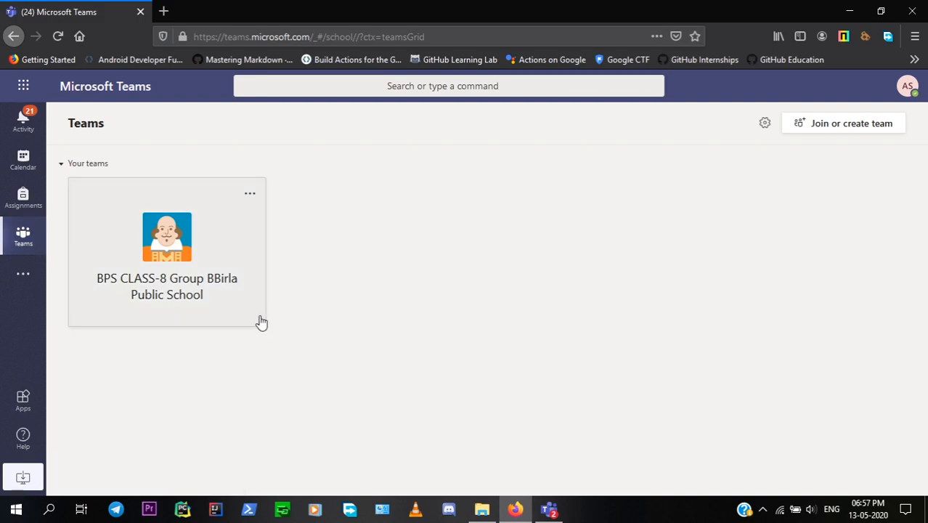
{"action": "left_click", "coordinate": [166, 252]}
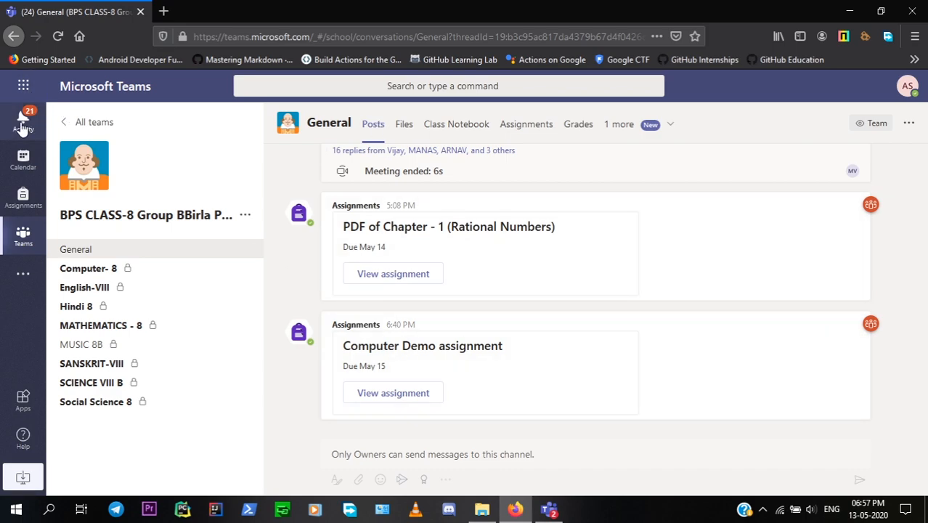
{"action": "left_click", "coordinate": [527, 136]}
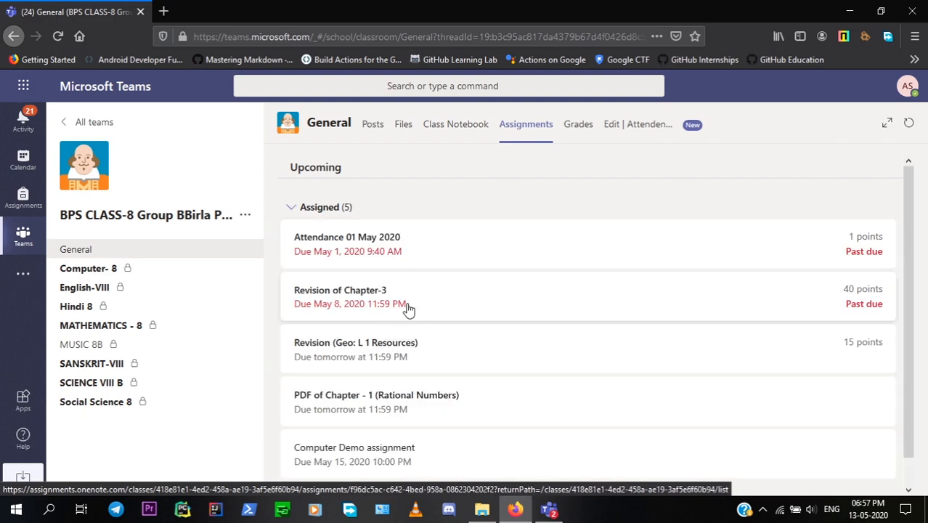
Step: Open the Computer Demo assignment as the student, view its reference image and return to the assignment details
{"action": "scroll", "coordinate": [383, 270], "scroll_direction": "down", "scroll_amount": 1}
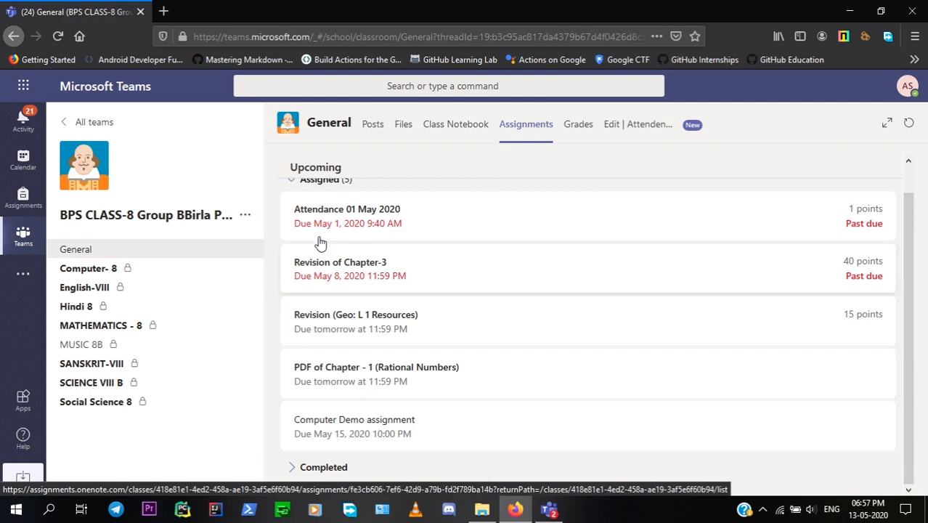
{"action": "scroll", "coordinate": [355, 420], "scroll_direction": "up", "scroll_amount": 1}
{"action": "scroll", "coordinate": [334, 443], "scroll_direction": "down", "scroll_amount": 1}
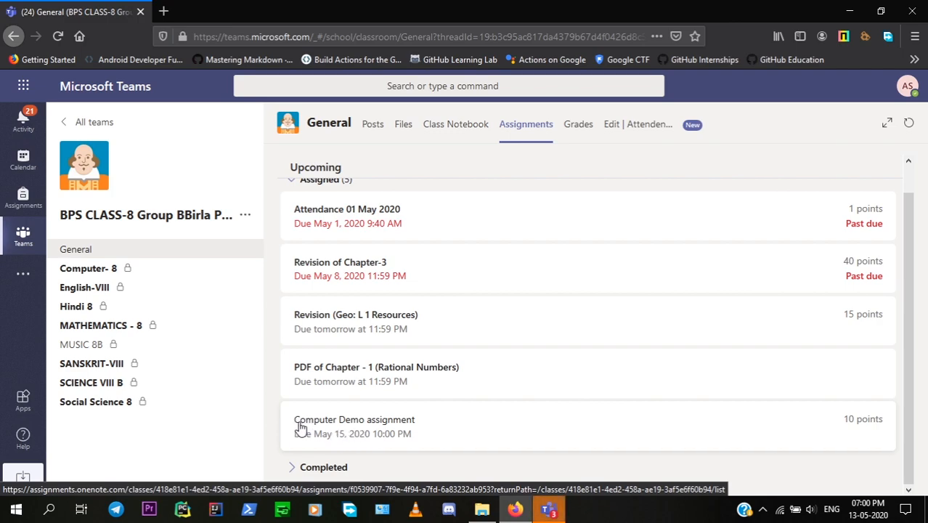
{"action": "left_click", "coordinate": [389, 431]}
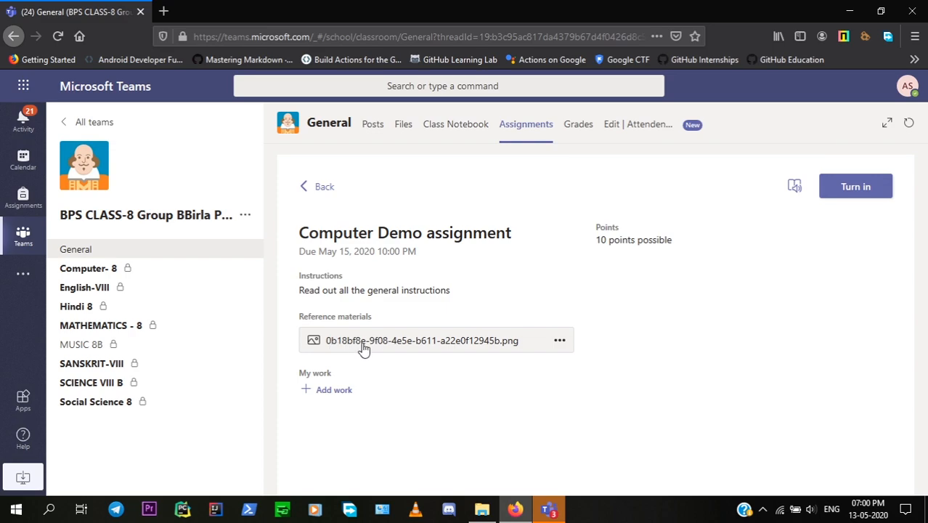
{"action": "left_click", "coordinate": [416, 345]}
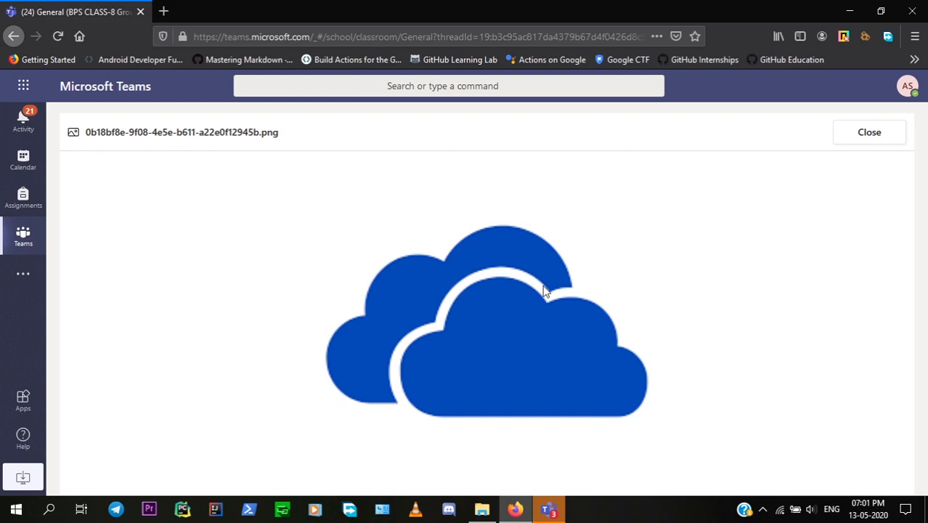
{"action": "left_click", "coordinate": [867, 134]}
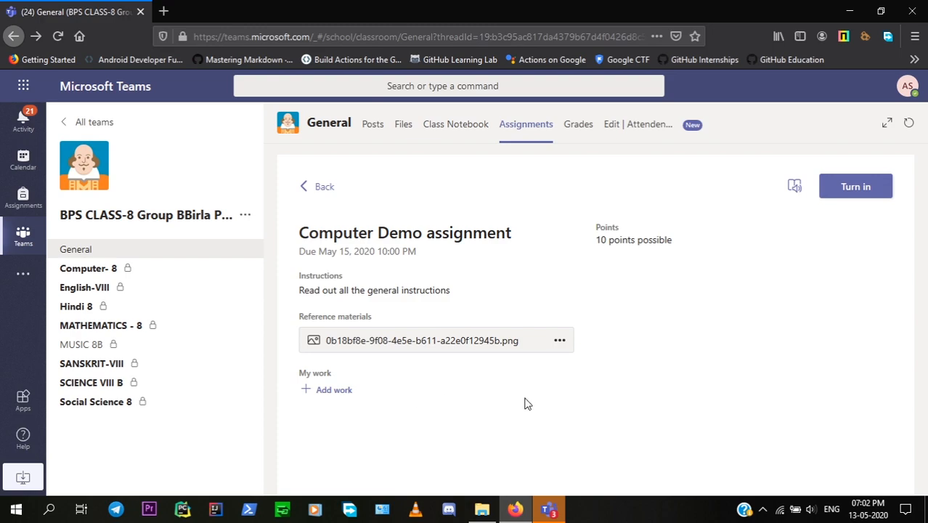
Step: Attach the PDF ending in SET1 from the Desktop as the student's work and turn in the assignment
{"action": "left_click", "coordinate": [323, 393]}
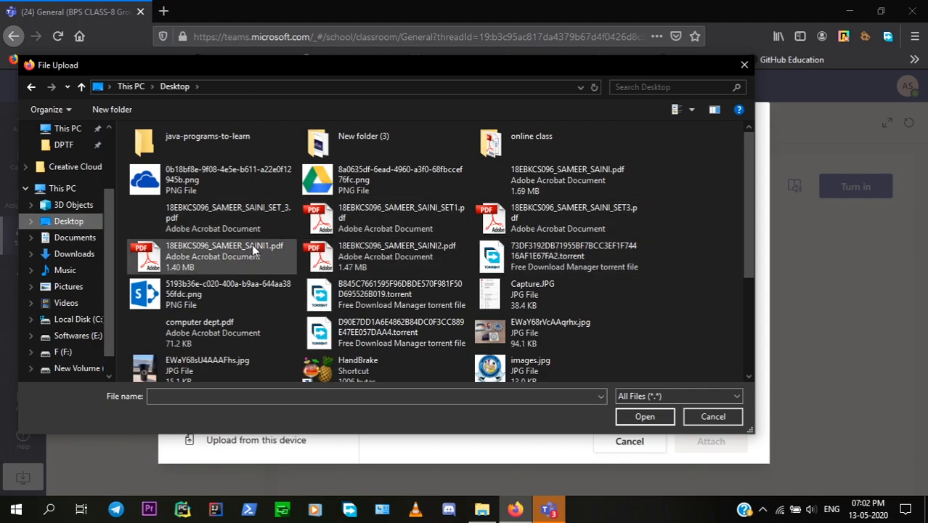
{"action": "left_click", "coordinate": [554, 184]}
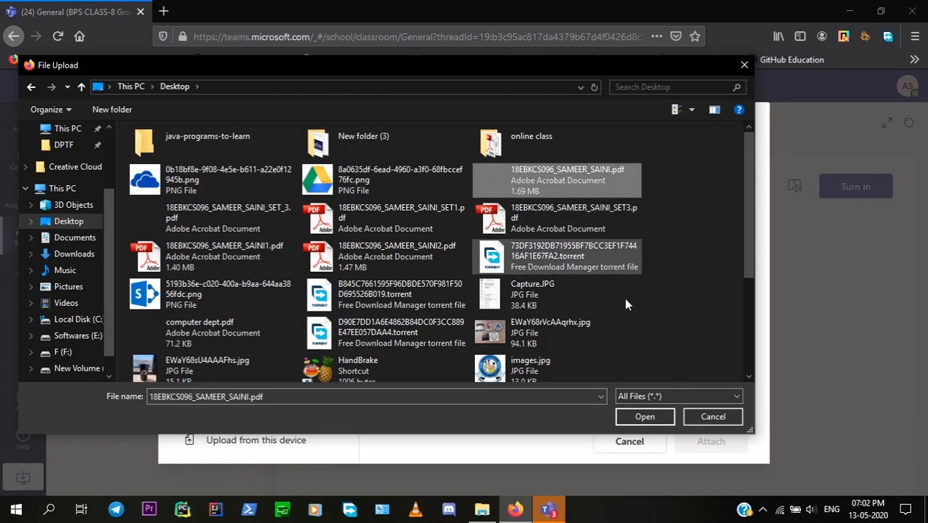
{"action": "left_click", "coordinate": [422, 230]}
{"action": "left_click", "coordinate": [657, 414]}
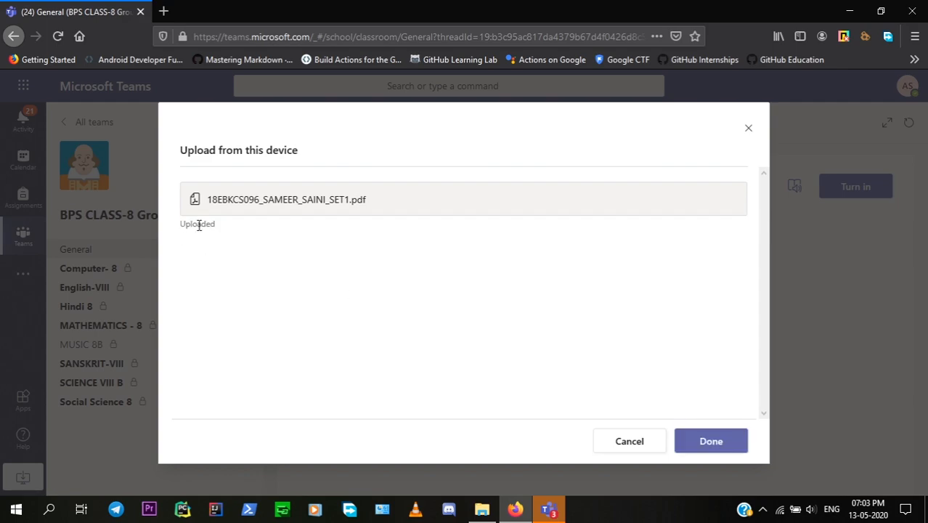
{"action": "left_click", "coordinate": [738, 445]}
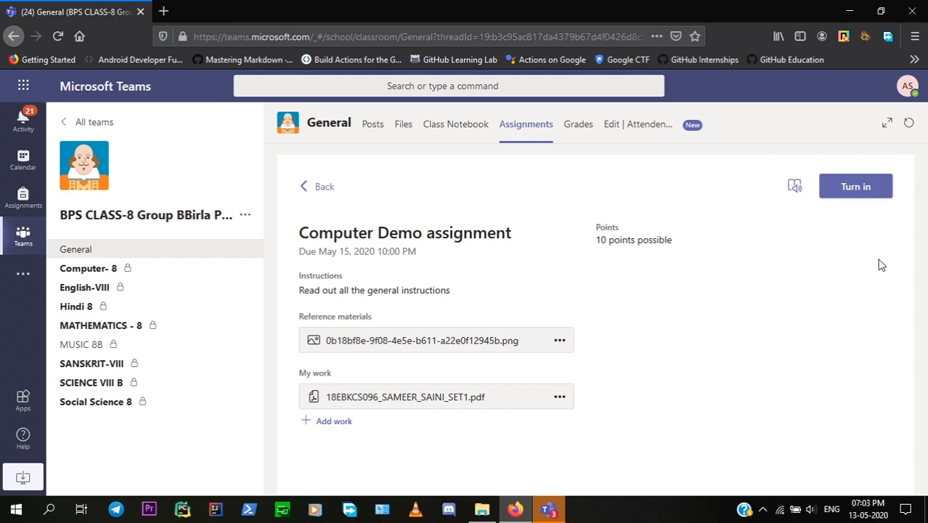
{"action": "left_click", "coordinate": [843, 191]}
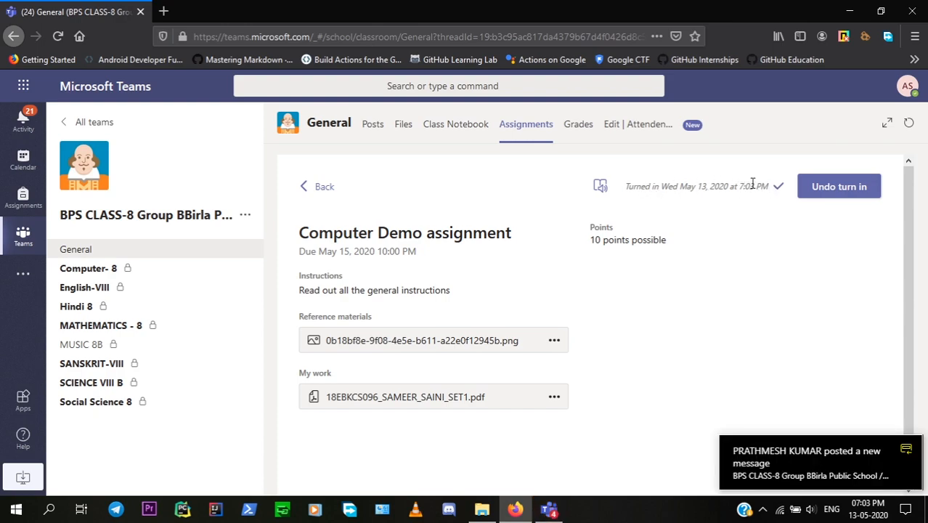
Step: Switch to the teacher's Teams desktop app and open the Computer Demo assignment from the General channel's assignments
{"action": "left_click", "coordinate": [549, 508]}
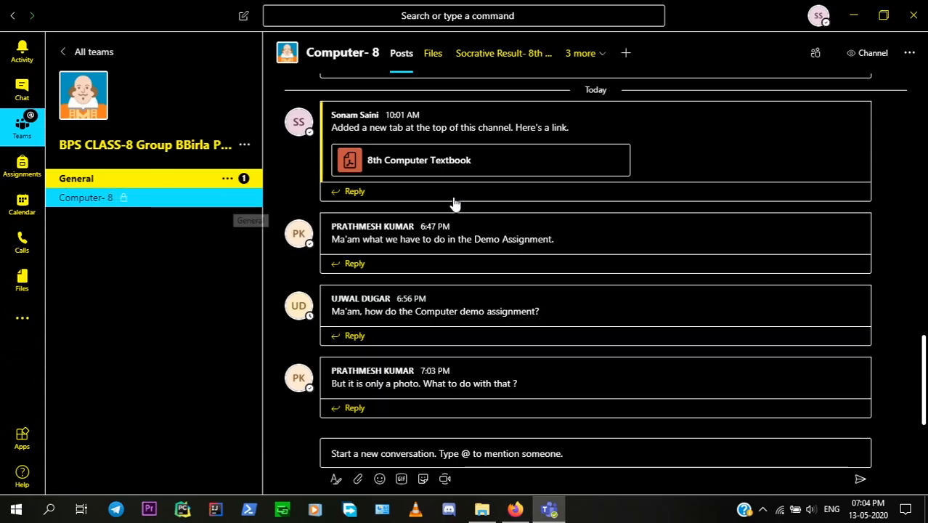
{"action": "left_click", "coordinate": [111, 174]}
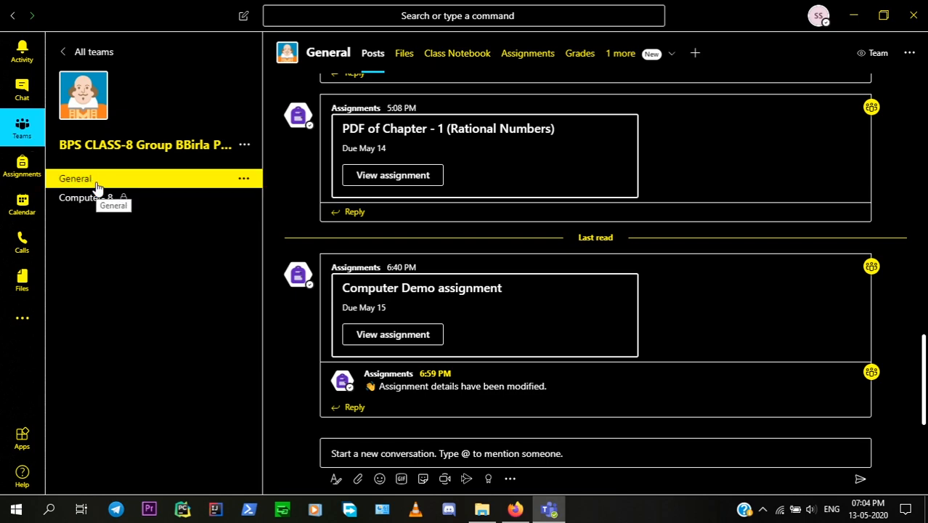
{"action": "left_click", "coordinate": [536, 63]}
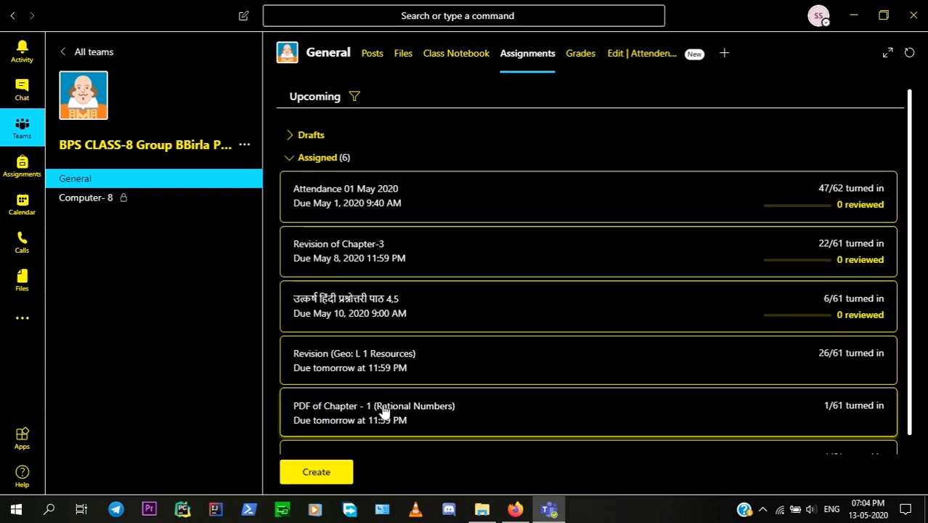
{"action": "scroll", "coordinate": [384, 411], "scroll_direction": "down", "scroll_amount": 2}
{"action": "left_click", "coordinate": [347, 403]}
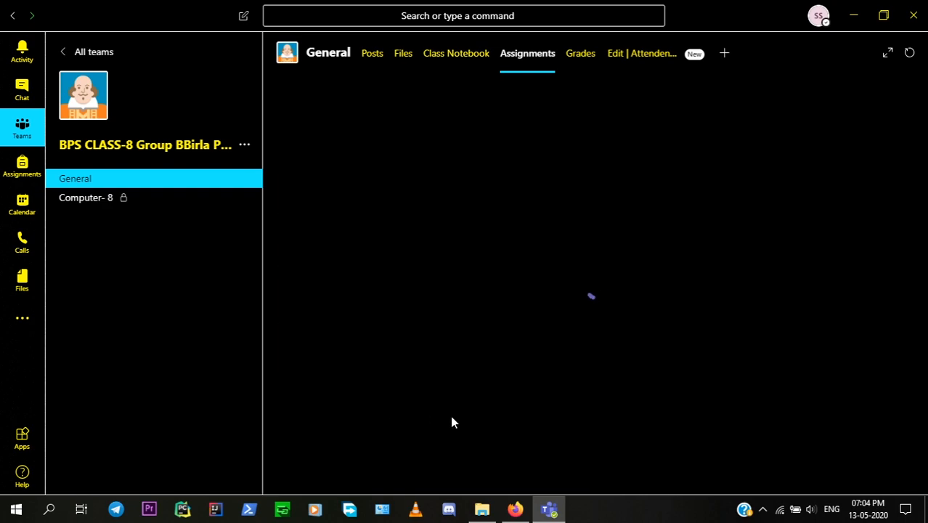
Step: Find the student who has turned in the Computer Demo assignment and open that submission
{"action": "scroll", "coordinate": [726, 408], "scroll_direction": "down", "scroll_amount": 10}
{"action": "scroll", "coordinate": [726, 408], "scroll_direction": "up", "scroll_amount": 2}
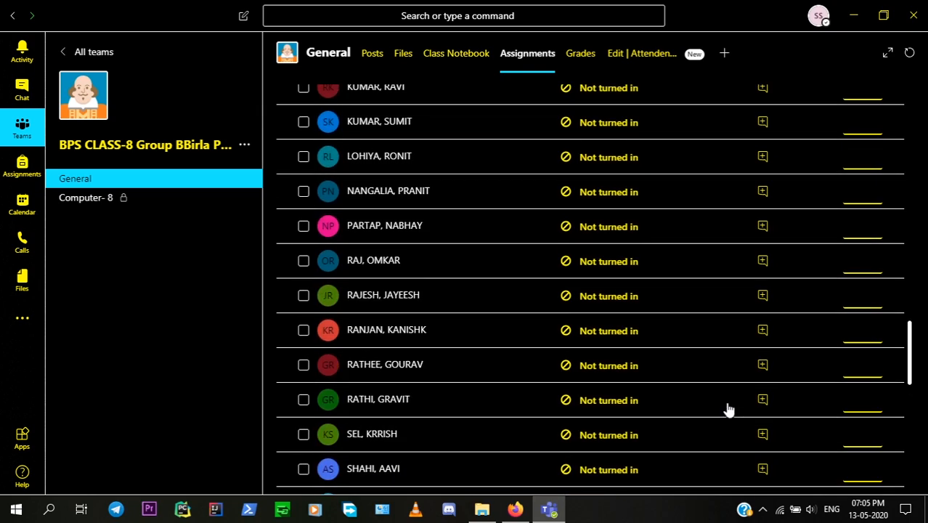
{"action": "scroll", "coordinate": [727, 407], "scroll_direction": "down", "scroll_amount": 2}
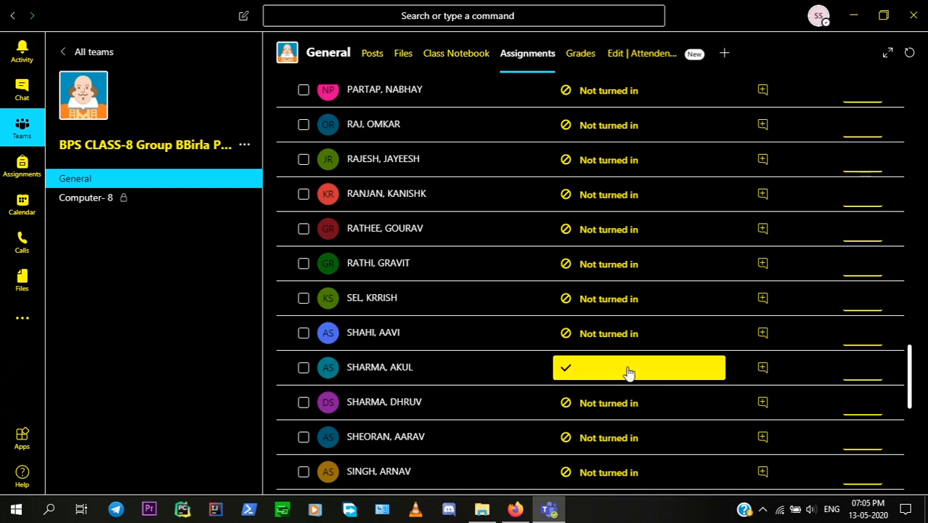
{"action": "left_click", "coordinate": [662, 375]}
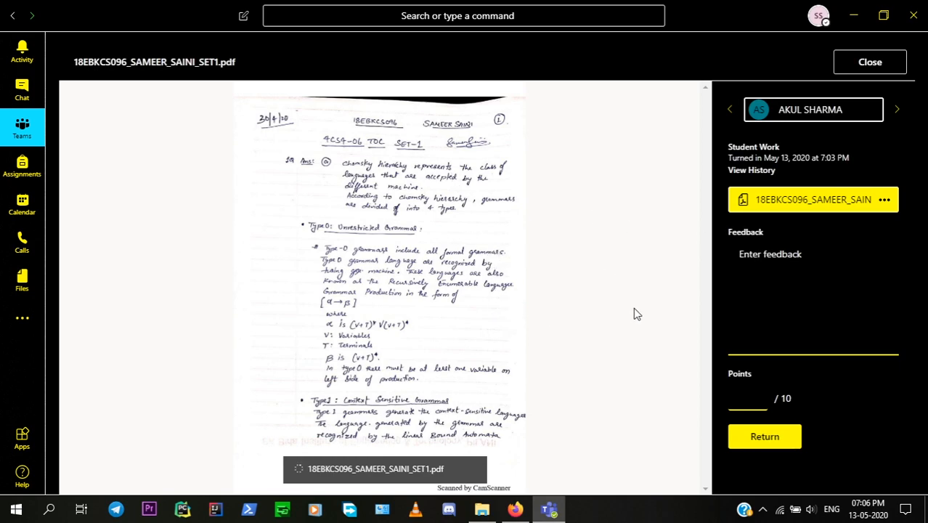
Step: Enter the feedback "Good work.", give the submission 9 points and return it to the student
{"action": "left_click", "coordinate": [790, 254]}
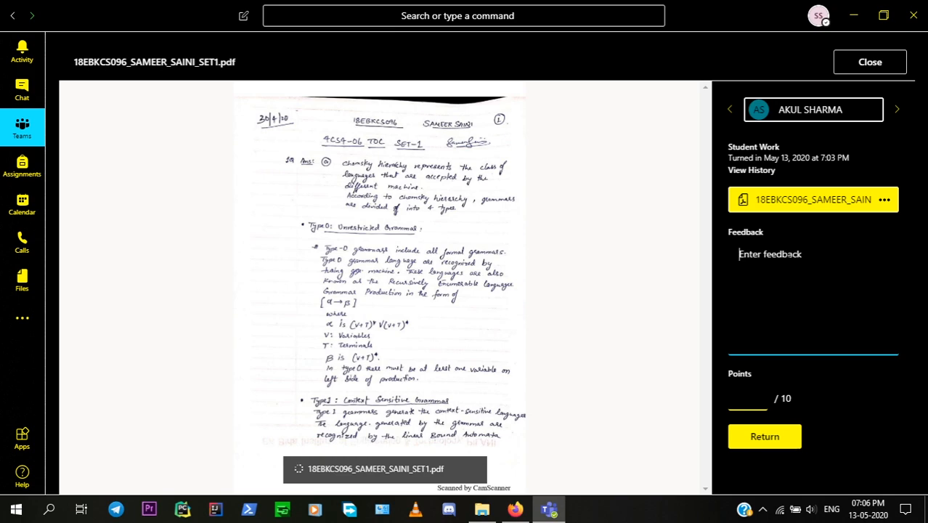
{"action": "type", "text": "Good work."}
{"action": "key", "text": "Tab"}
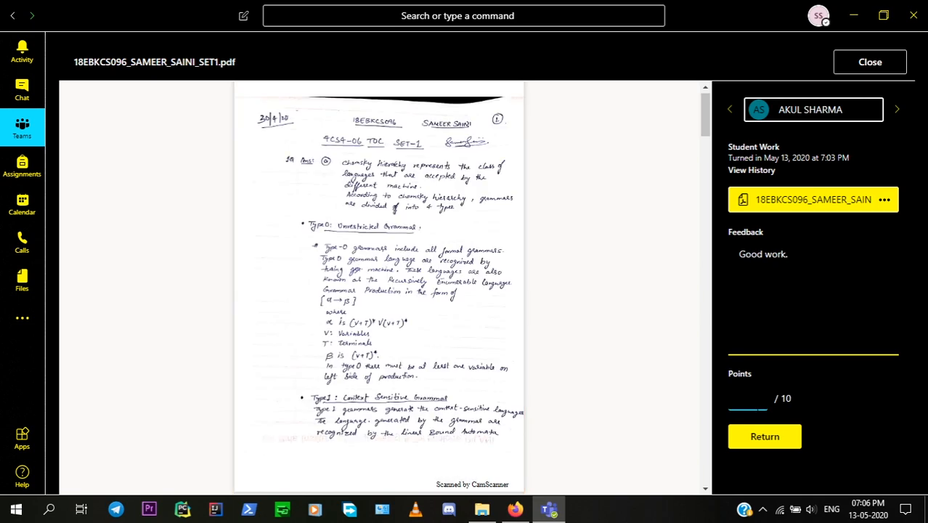
{"action": "type", "text": "9"}
{"action": "left_click", "coordinate": [769, 446]}
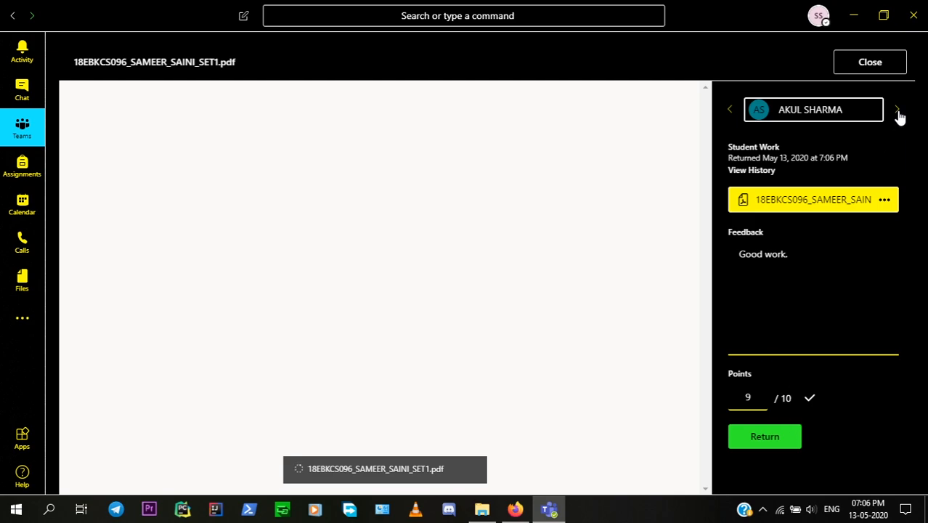
Step: View the next student's submission page and go back to the returned submission
{"action": "left_click", "coordinate": [897, 112]}
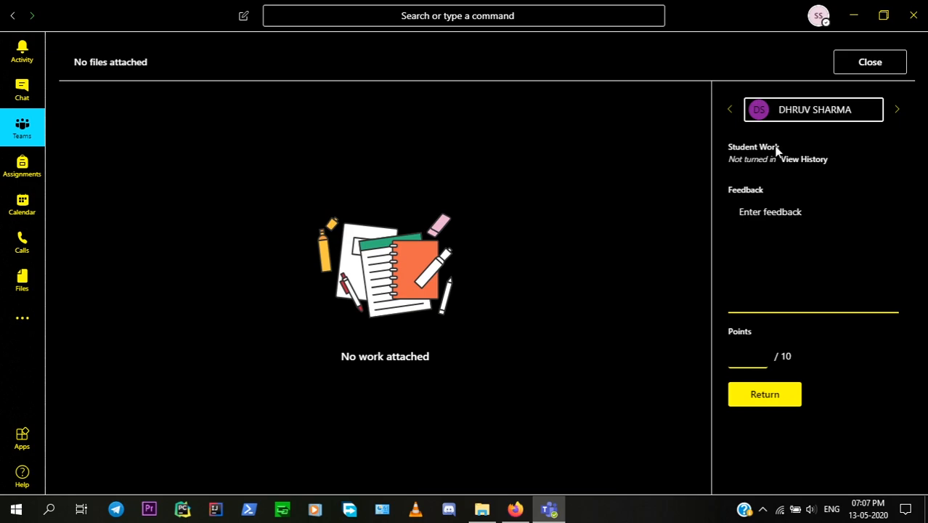
{"action": "left_click", "coordinate": [730, 113]}
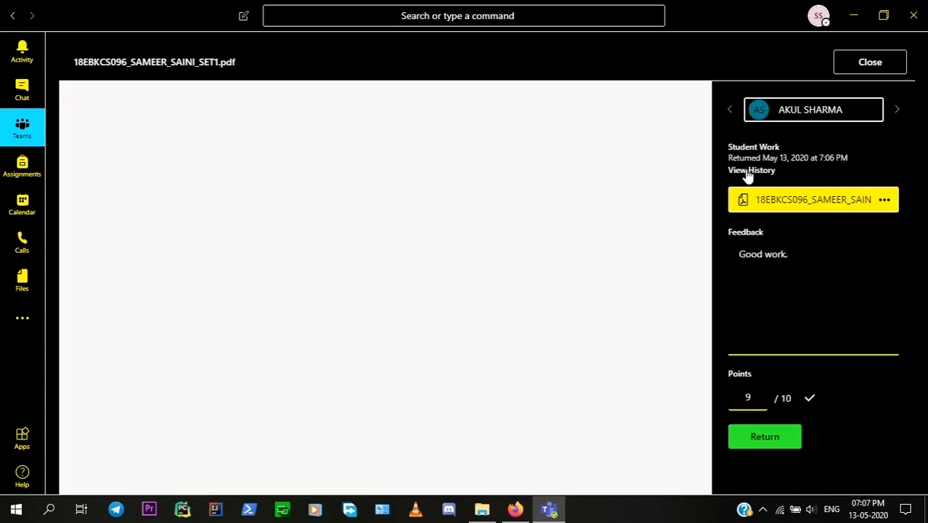
Step: Review the history of the returned submission, go back to the grading details and close the submission
{"action": "left_click", "coordinate": [748, 171]}
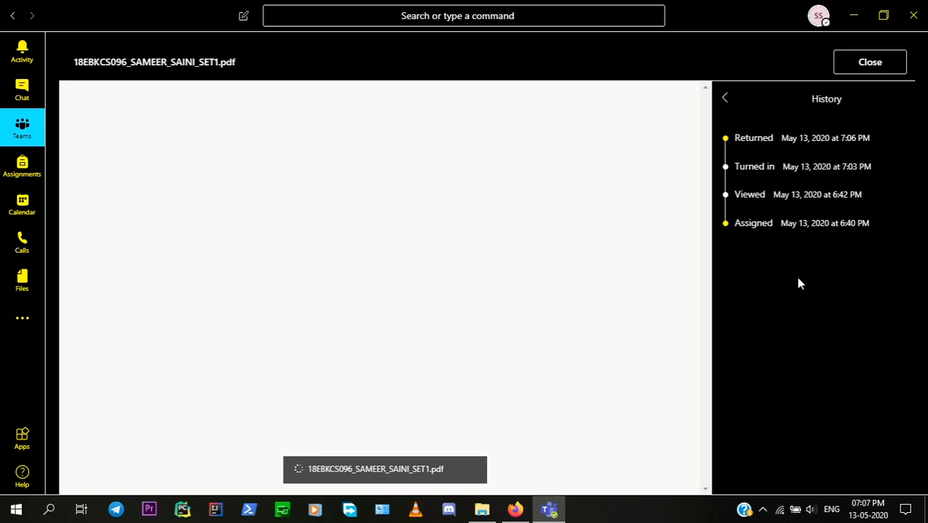
{"action": "left_click", "coordinate": [724, 100]}
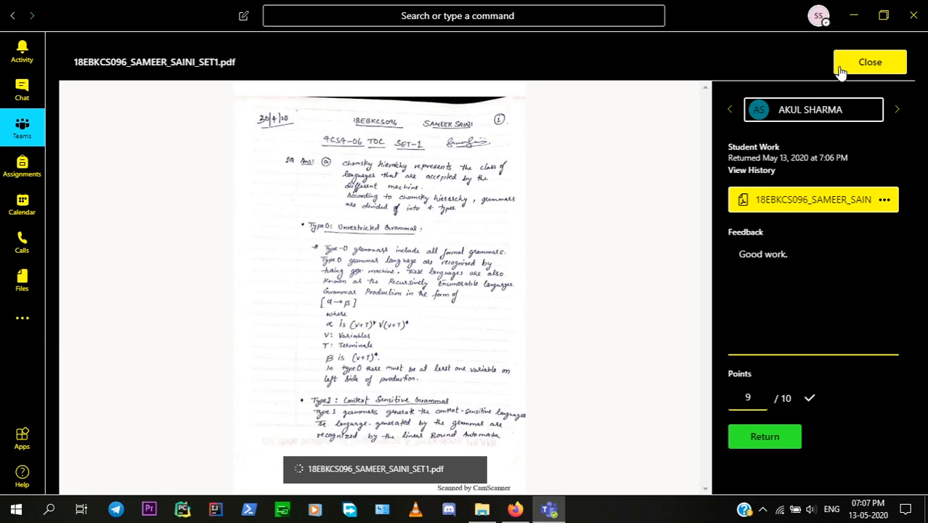
{"action": "left_click", "coordinate": [865, 64]}
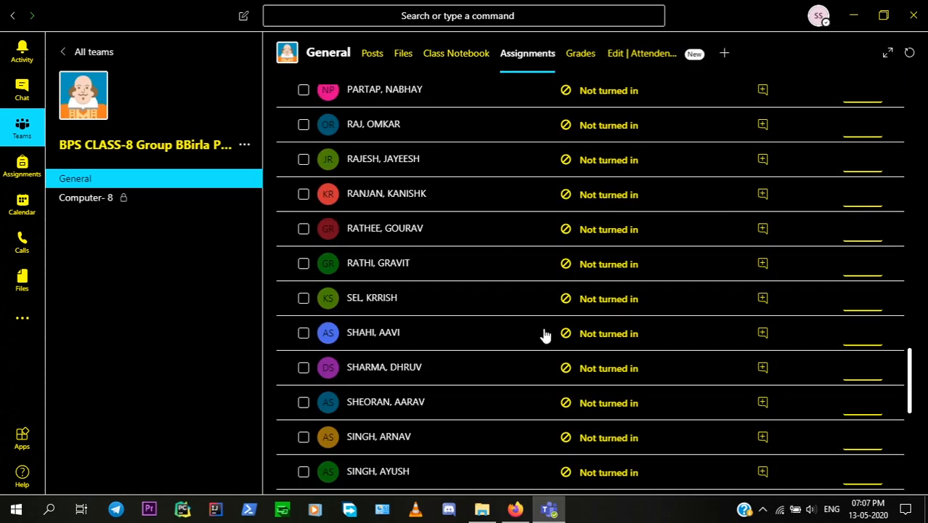
Step: Look through the whole to-grade student list of the Computer Demo assignment and check each student's status
{"action": "scroll", "coordinate": [680, 331], "scroll_direction": "up", "scroll_amount": 8}
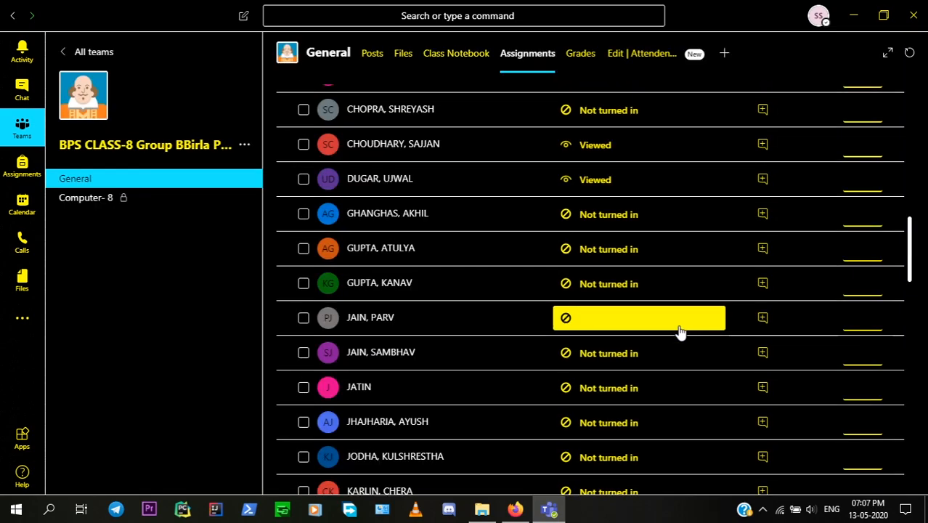
{"action": "scroll", "coordinate": [679, 331], "scroll_direction": "up", "scroll_amount": 10}
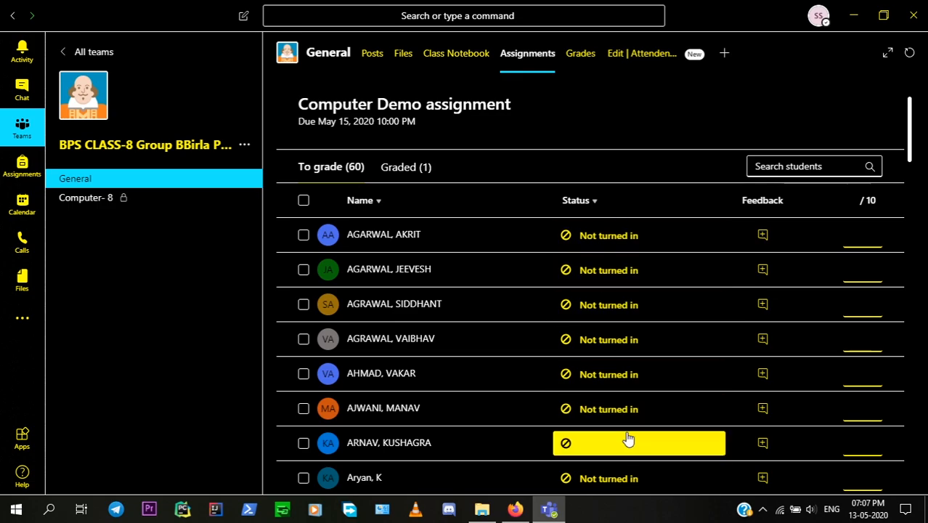
{"action": "scroll", "coordinate": [647, 400], "scroll_direction": "down", "scroll_amount": 4}
{"action": "scroll", "coordinate": [648, 400], "scroll_direction": "down", "scroll_amount": 12}
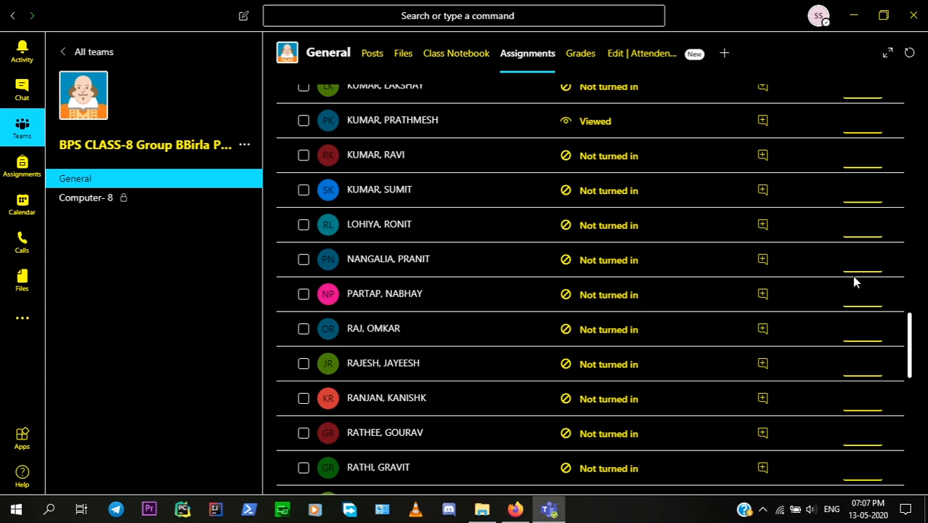
{"action": "scroll", "coordinate": [853, 282], "scroll_direction": "down", "scroll_amount": 8}
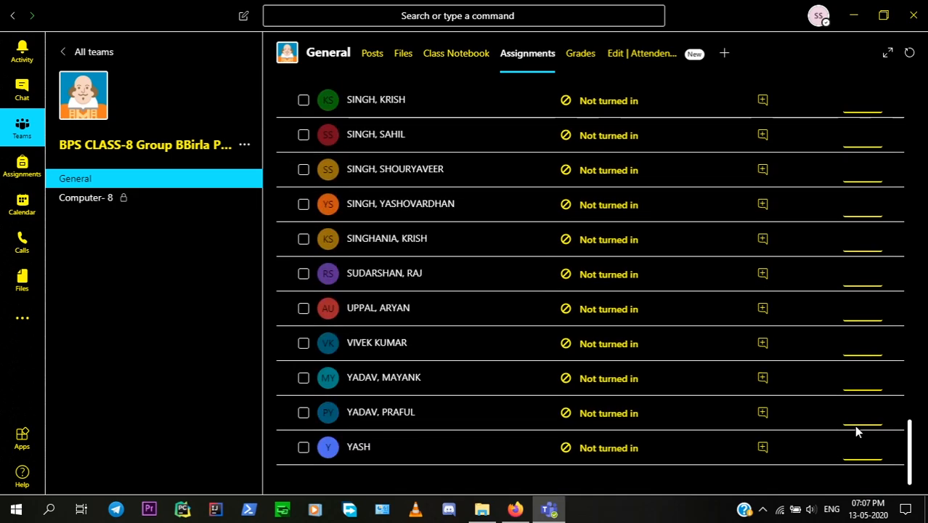
{"action": "scroll", "coordinate": [373, 263], "scroll_direction": "up", "scroll_amount": 6}
{"action": "scroll", "coordinate": [373, 264], "scroll_direction": "up", "scroll_amount": 15}
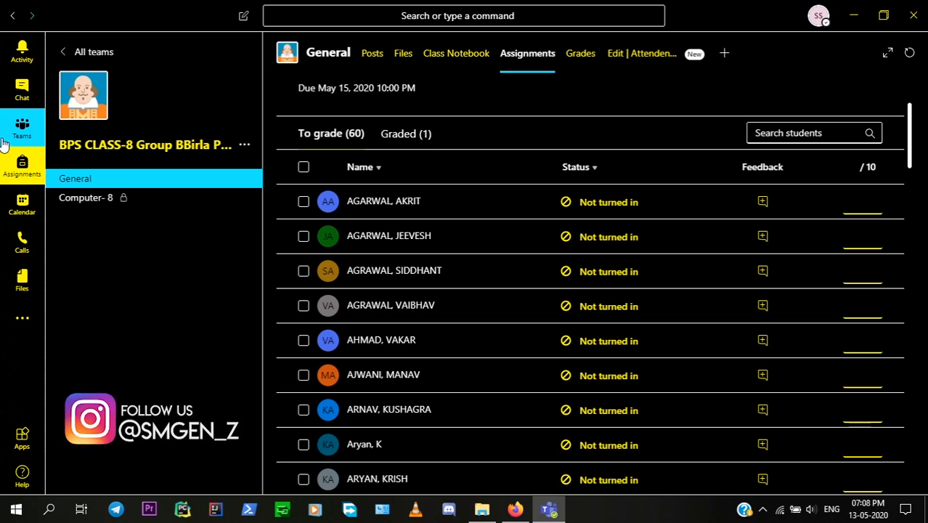
Step: Open the Computer Demo assignment from the overall assignments of BPS CLASS-8 Group B and export its grades to Excel
{"action": "left_click", "coordinate": [24, 169]}
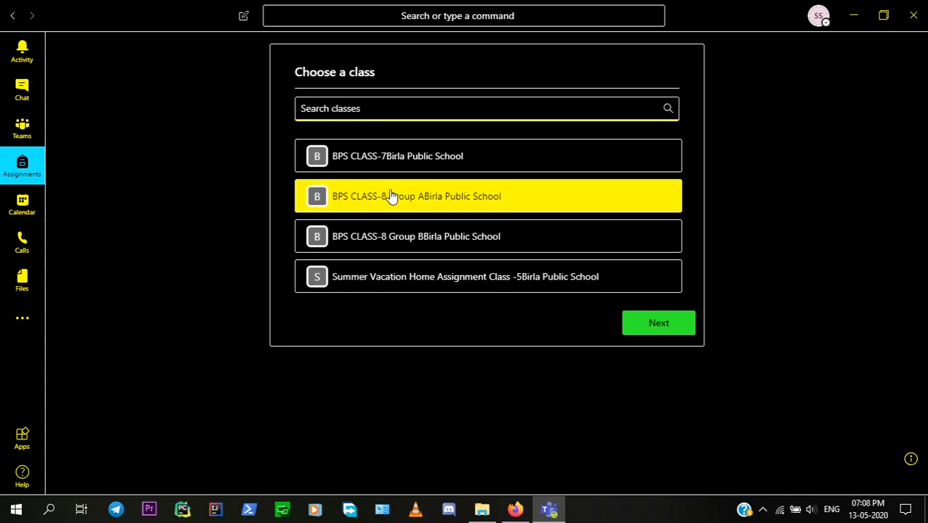
{"action": "left_click", "coordinate": [409, 238]}
{"action": "left_click", "coordinate": [682, 321]}
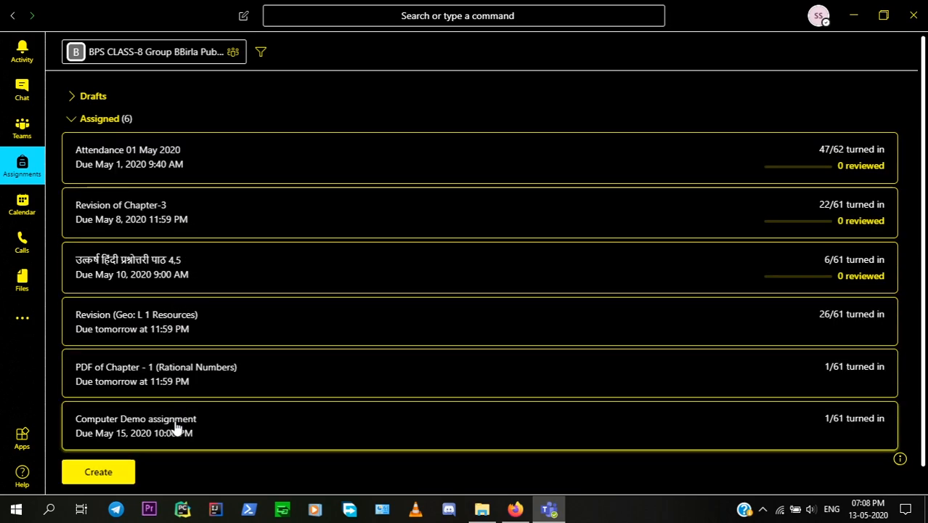
{"action": "scroll", "coordinate": [172, 428], "scroll_direction": "down", "scroll_amount": 1}
{"action": "left_click", "coordinate": [135, 411]}
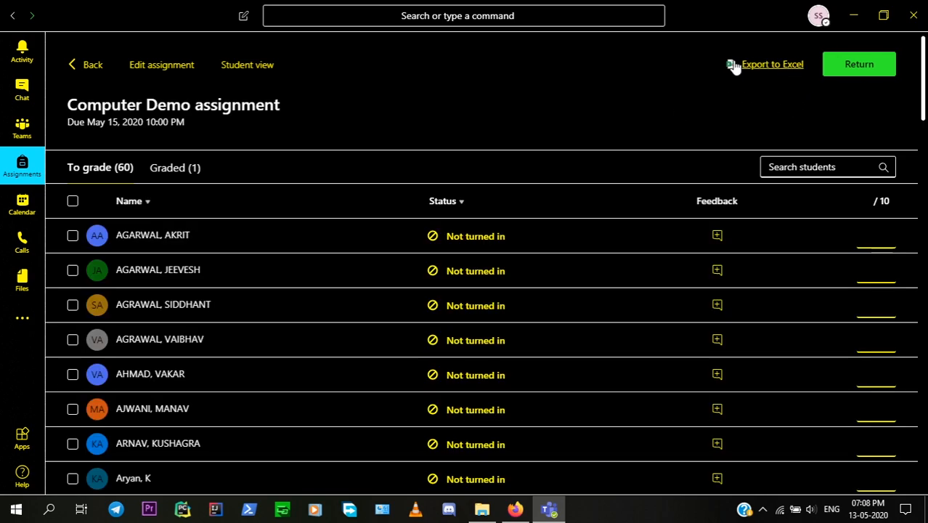
{"action": "left_click", "coordinate": [774, 65]}
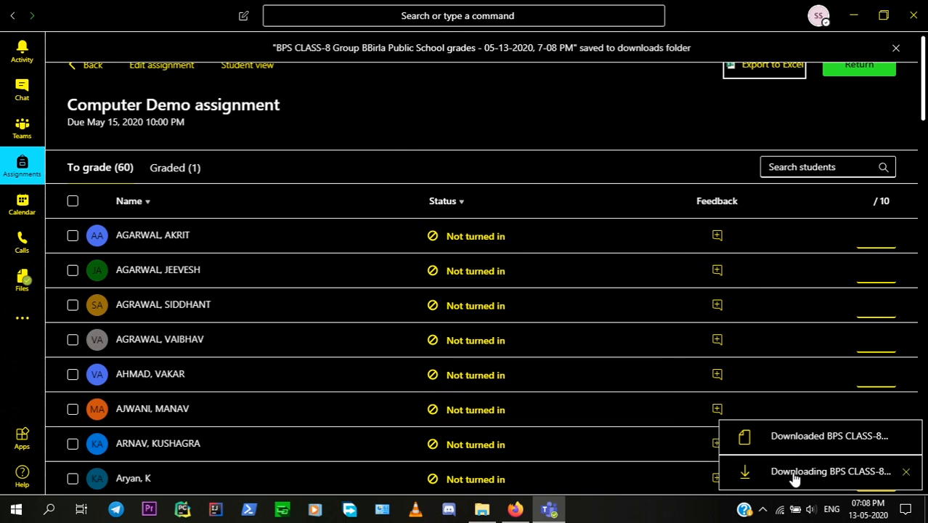
Step: Edit the assignment's title to "Computer Demo assignments" and update the assignment
{"action": "left_click", "coordinate": [181, 68]}
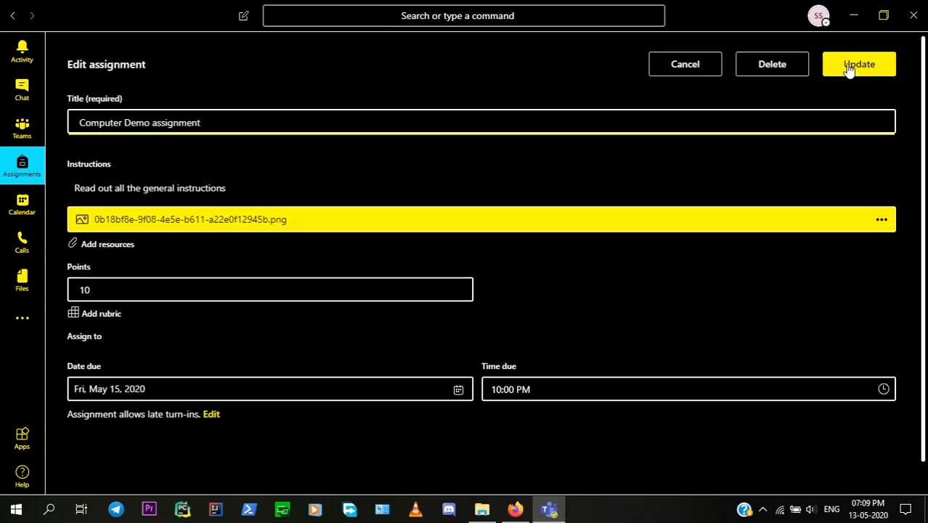
{"action": "left_click", "coordinate": [289, 130]}
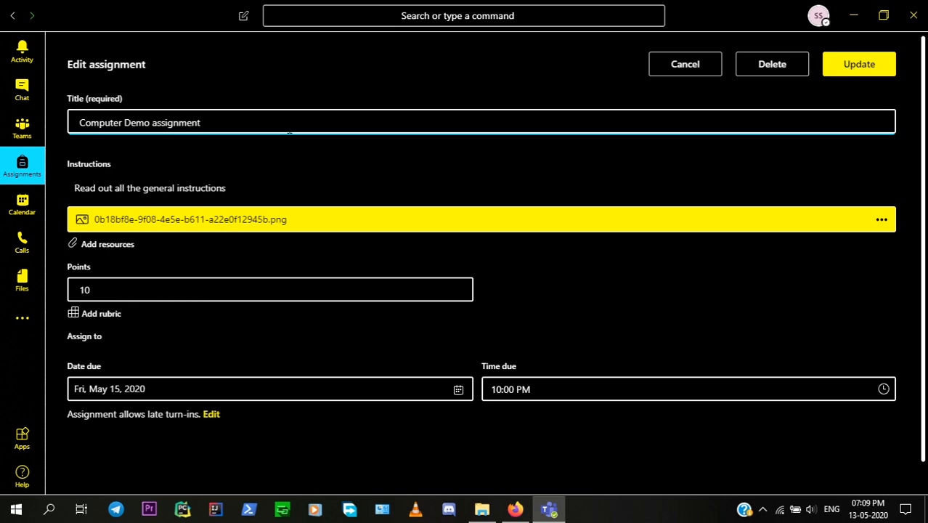
{"action": "left_click", "coordinate": [859, 73]}
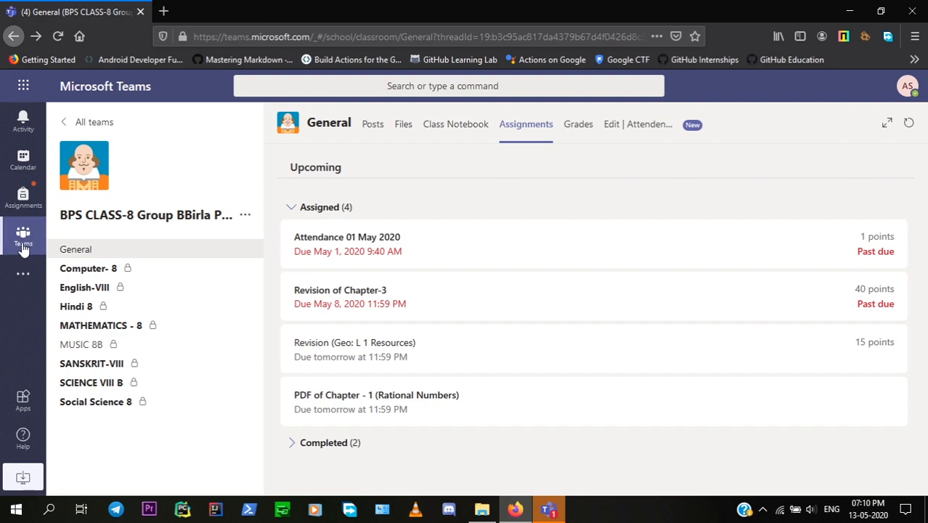
Step: Switch to the student's Teams session in Firefox, open Computer Demo assignments from the General channel's completed assignments and undo its turn-in
{"action": "left_click", "coordinate": [77, 252]}
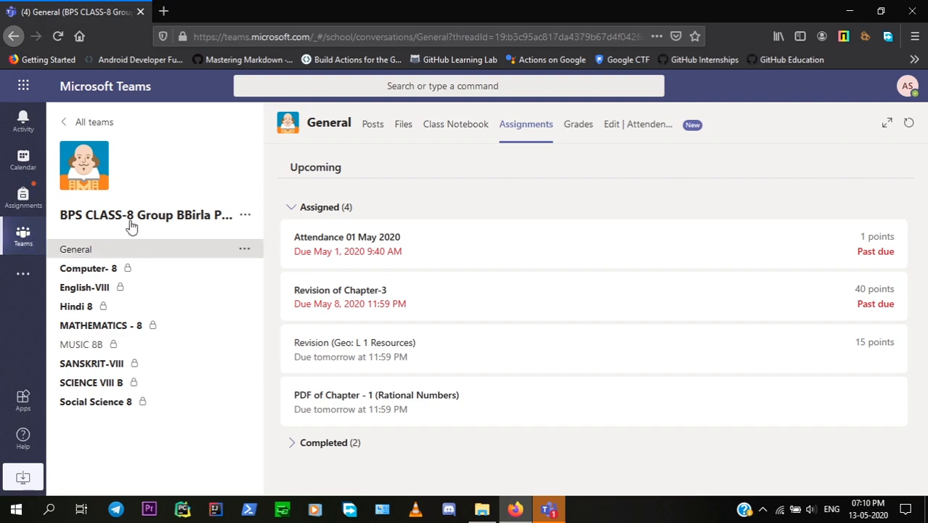
{"action": "left_click", "coordinate": [537, 130]}
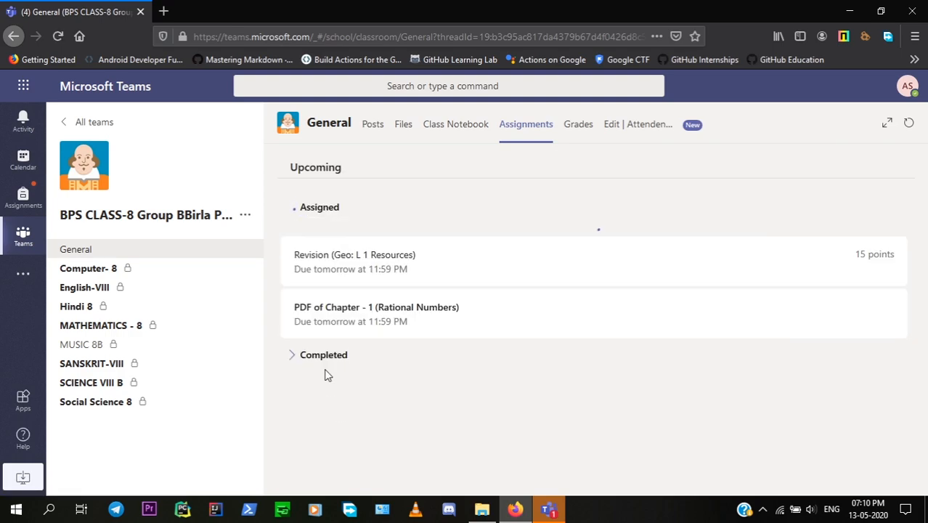
{"action": "left_click", "coordinate": [317, 449]}
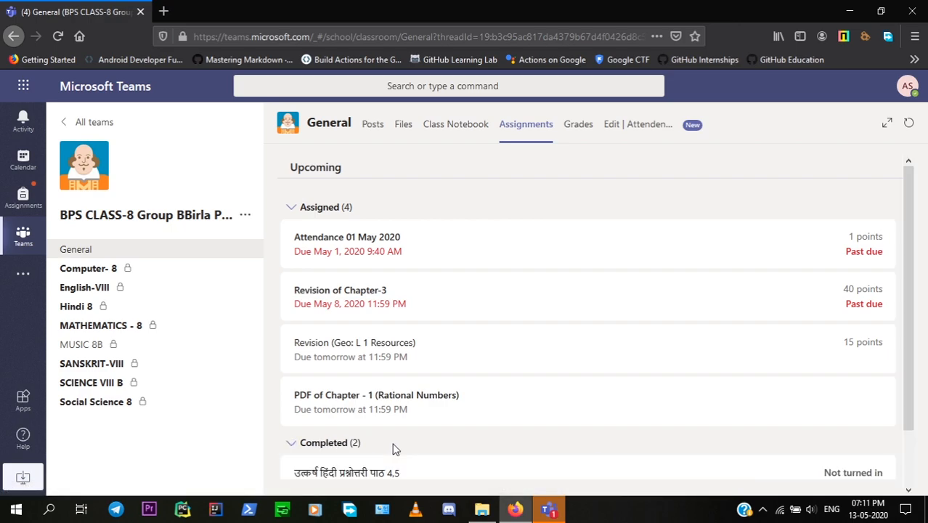
{"action": "scroll", "coordinate": [392, 449], "scroll_direction": "down", "scroll_amount": 2}
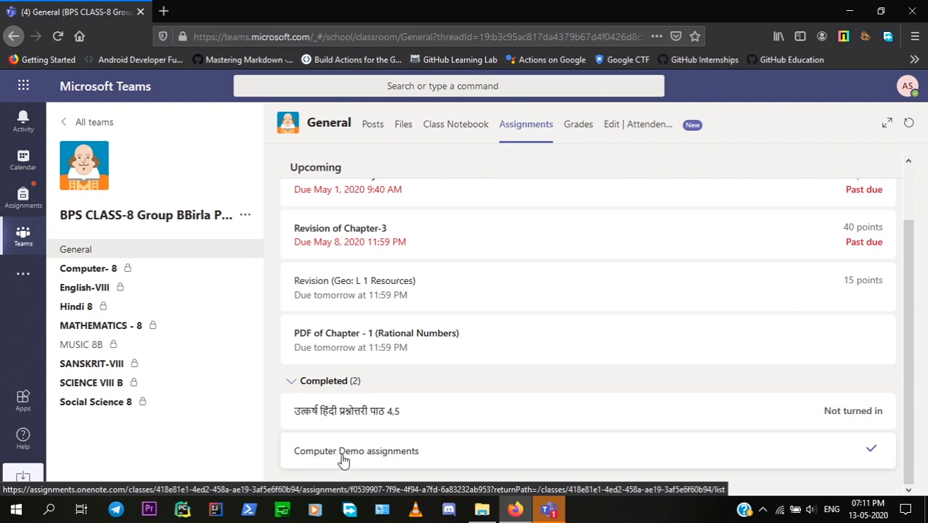
{"action": "left_click", "coordinate": [343, 459]}
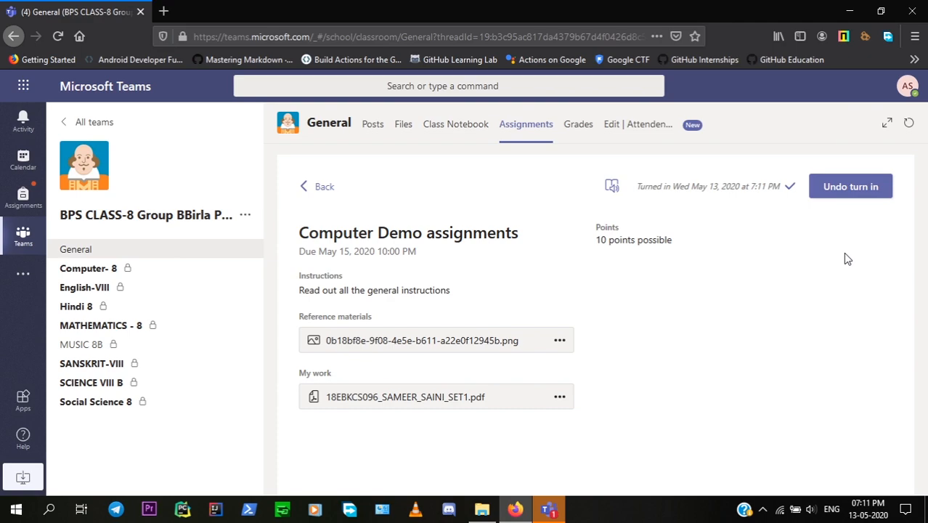
{"action": "left_click", "coordinate": [848, 188]}
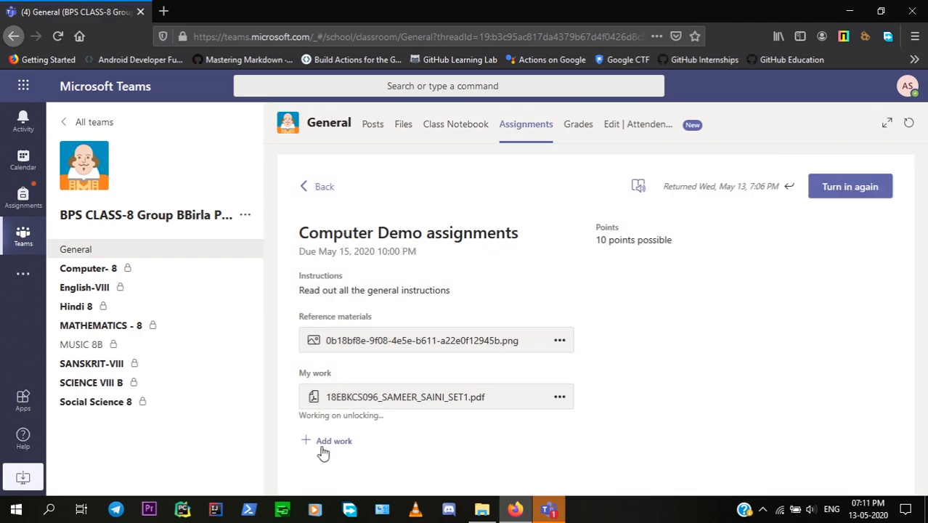
Step: Attach 5193b36e-c020-400a-b9aa-644aa3856fdc.png from this device to the student's work and turn the assignment in again
{"action": "left_click", "coordinate": [324, 446]}
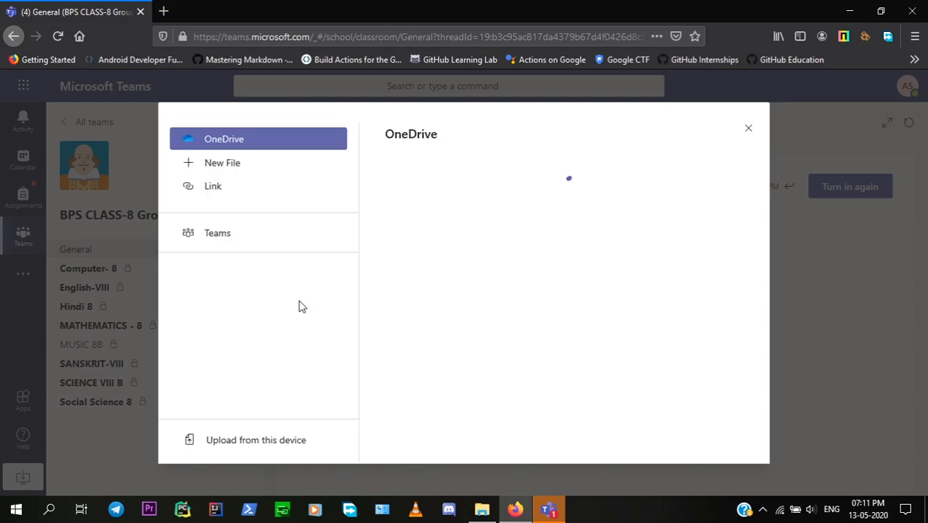
{"action": "left_click", "coordinate": [249, 439]}
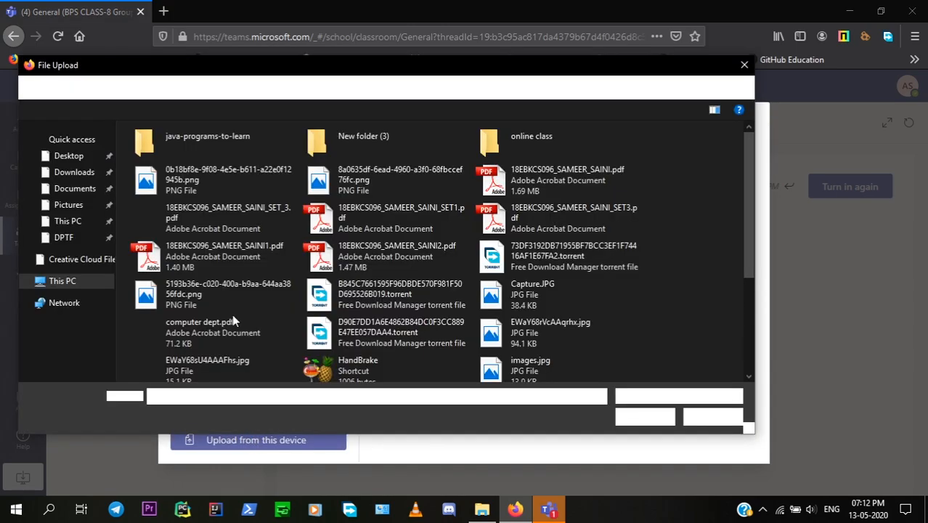
{"action": "left_click", "coordinate": [222, 298]}
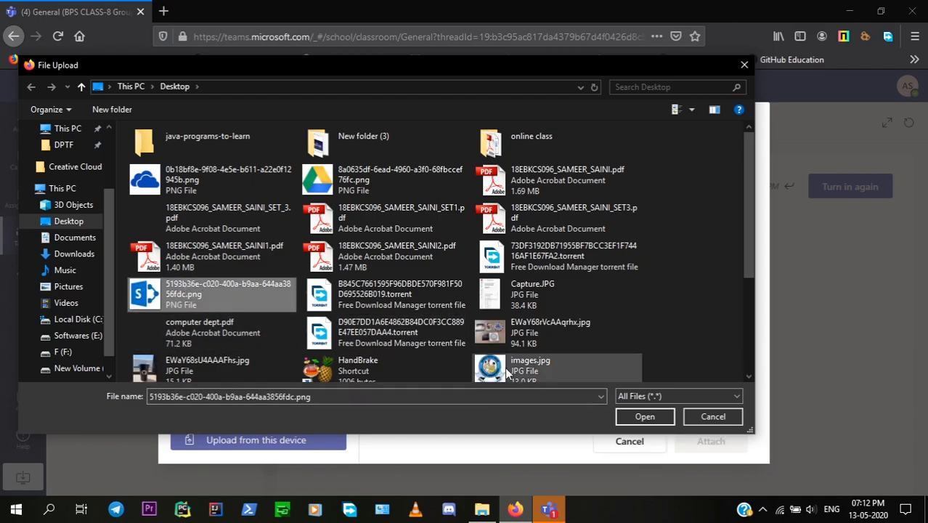
{"action": "left_click", "coordinate": [644, 417]}
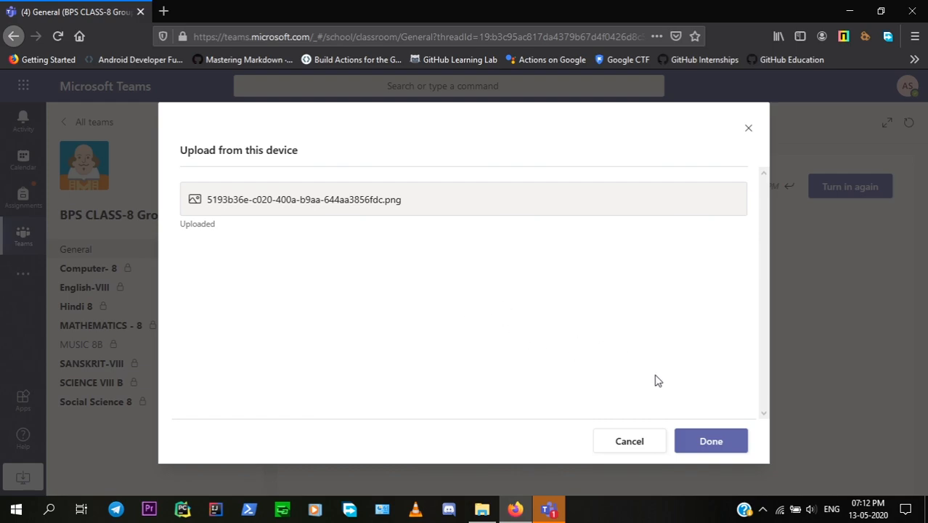
{"action": "left_click", "coordinate": [708, 441]}
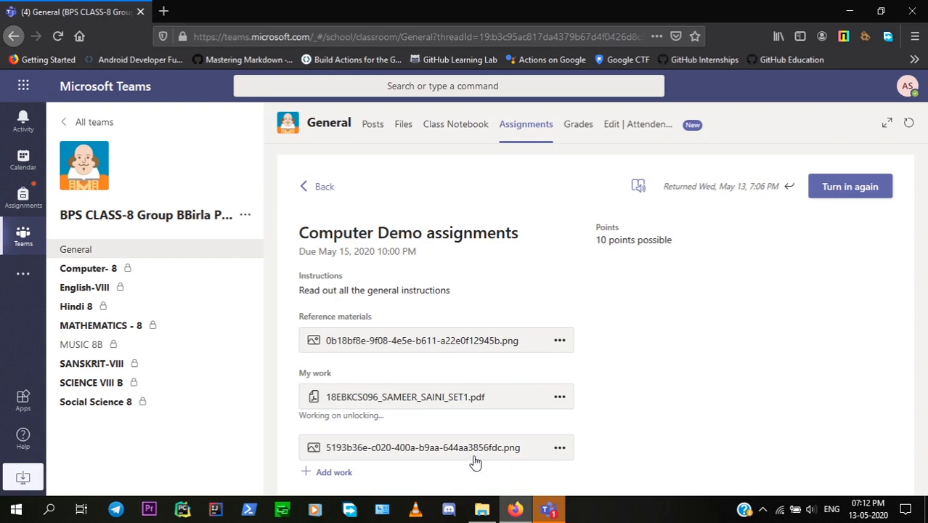
{"action": "left_click", "coordinate": [839, 191]}
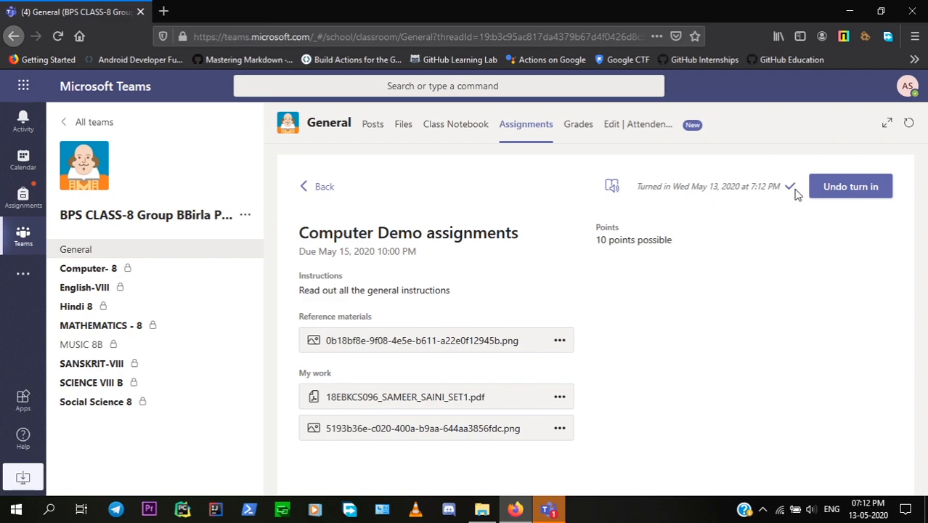
Step: Switch to the teacher's Teams window and open the resubmitted work of the student who turned in Computer Demo assignments
{"action": "mouse_move", "coordinate": [549, 509]}
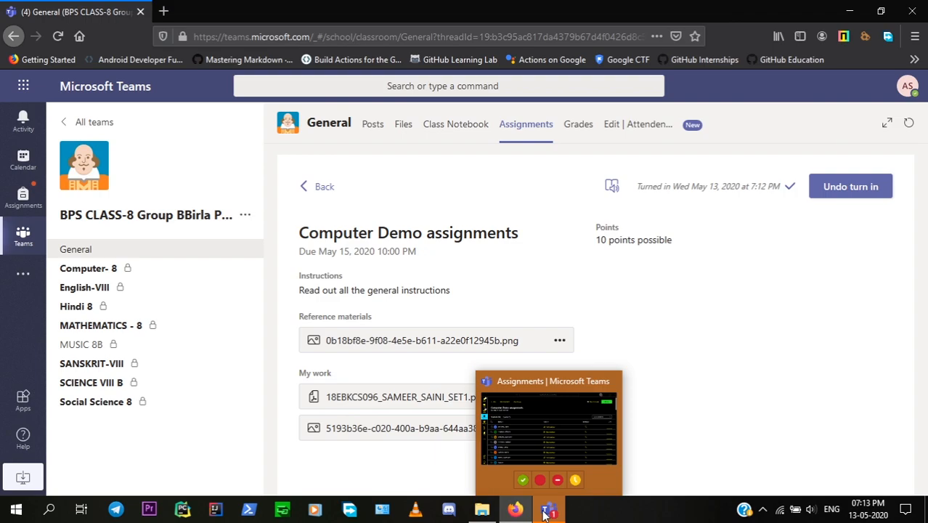
{"action": "left_click", "coordinate": [537, 432]}
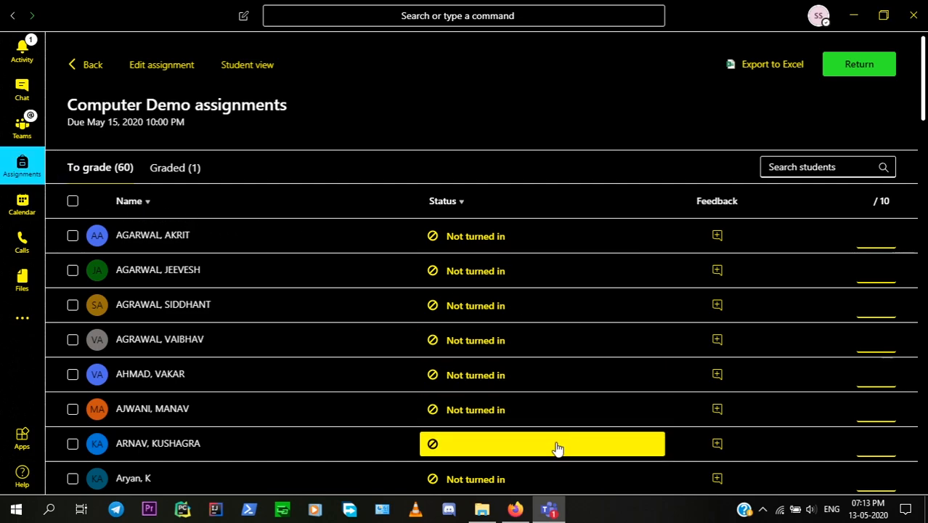
{"action": "scroll", "coordinate": [546, 447], "scroll_direction": "down", "scroll_amount": 1}
{"action": "scroll", "coordinate": [546, 448], "scroll_direction": "down", "scroll_amount": 2}
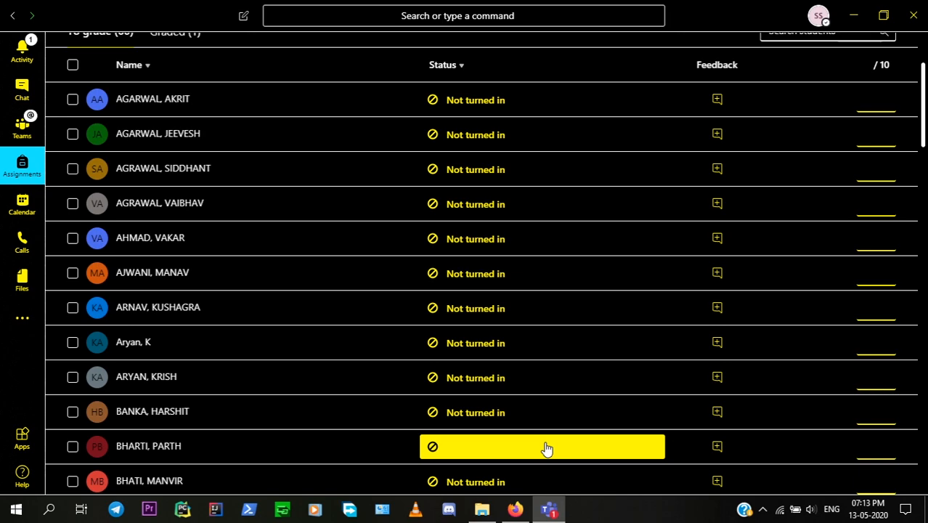
{"action": "scroll", "coordinate": [546, 449], "scroll_direction": "down", "scroll_amount": 5}
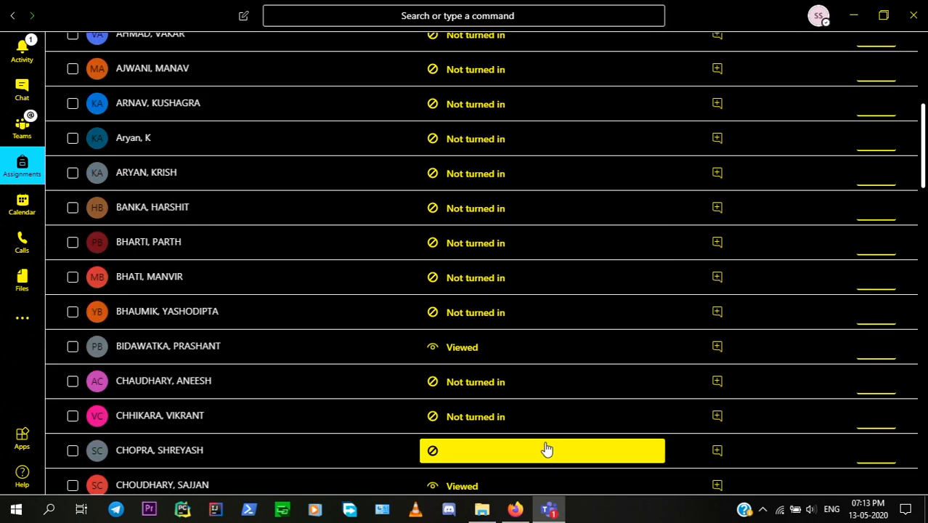
{"action": "scroll", "coordinate": [547, 449], "scroll_direction": "down", "scroll_amount": 3}
{"action": "scroll", "coordinate": [546, 449], "scroll_direction": "down", "scroll_amount": 2}
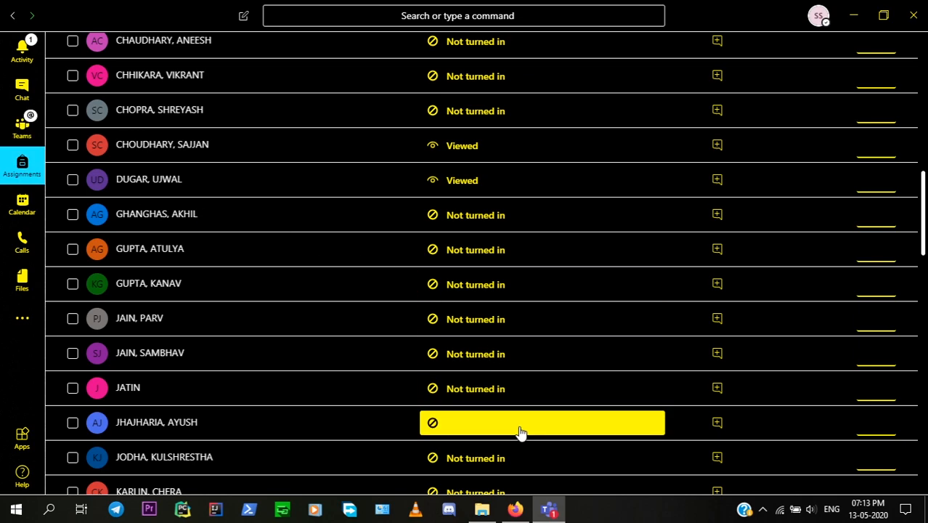
{"action": "scroll", "coordinate": [479, 389], "scroll_direction": "down", "scroll_amount": 3}
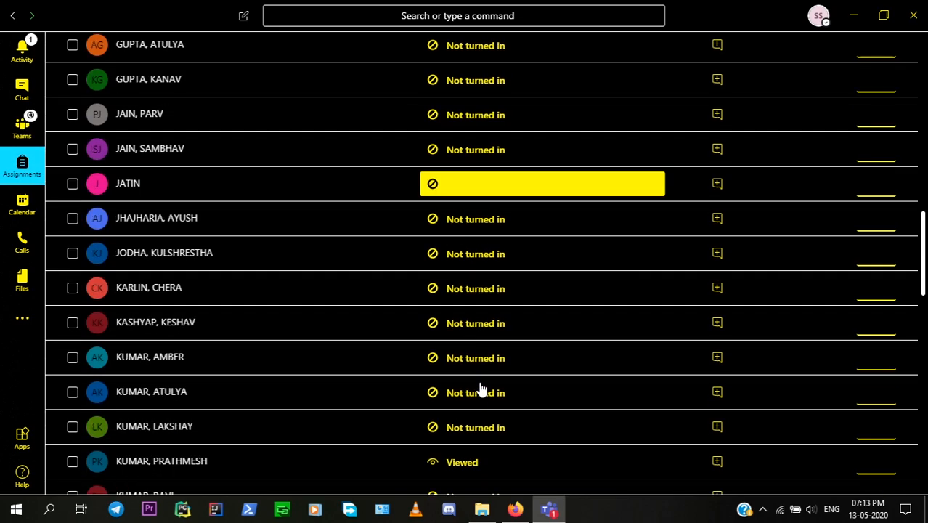
{"action": "scroll", "coordinate": [508, 410], "scroll_direction": "down", "scroll_amount": 3}
{"action": "scroll", "coordinate": [534, 428], "scroll_direction": "up", "scroll_amount": 1}
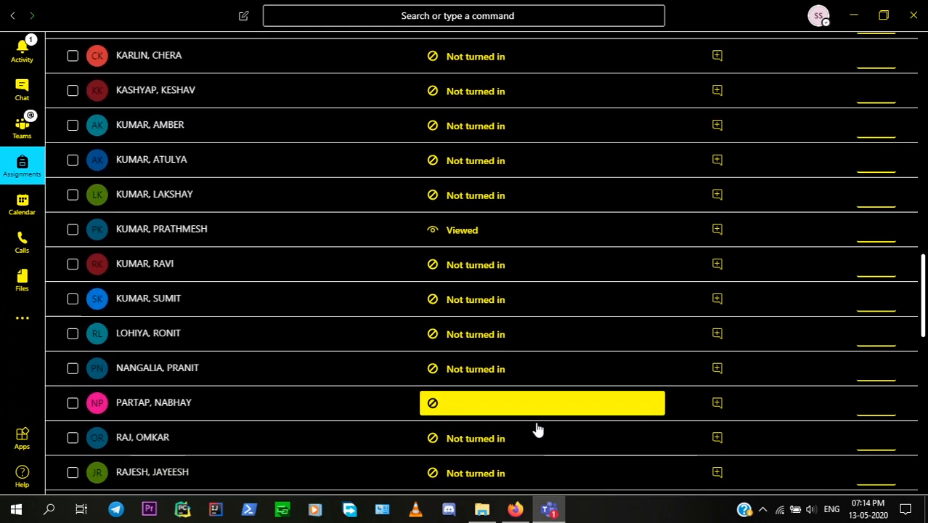
{"action": "scroll", "coordinate": [535, 429], "scroll_direction": "down", "scroll_amount": 5}
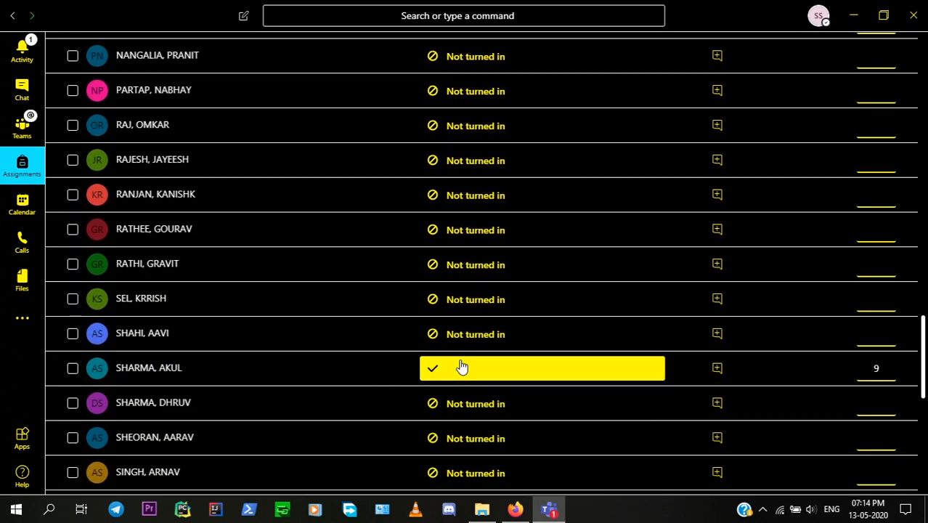
{"action": "left_click", "coordinate": [461, 367]}
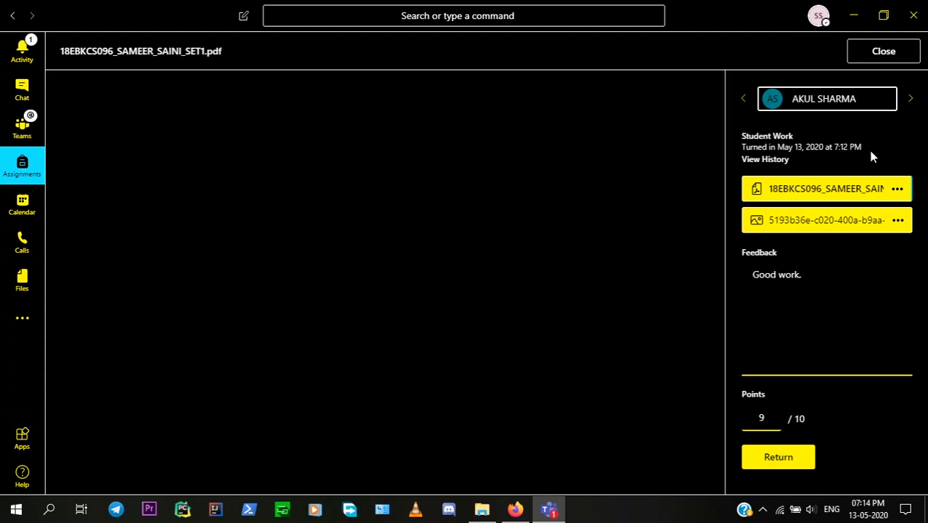
Step: View the newly attached 5193b36e-c020-400a-b9aa-644aa3856fdc.png and check the submission history, returning to the grading details
{"action": "left_click", "coordinate": [805, 221]}
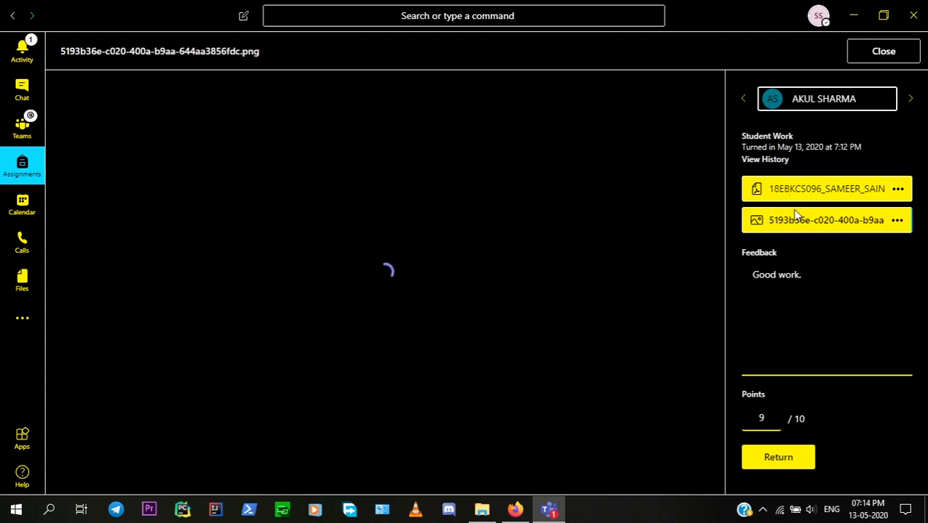
{"action": "left_click", "coordinate": [777, 159]}
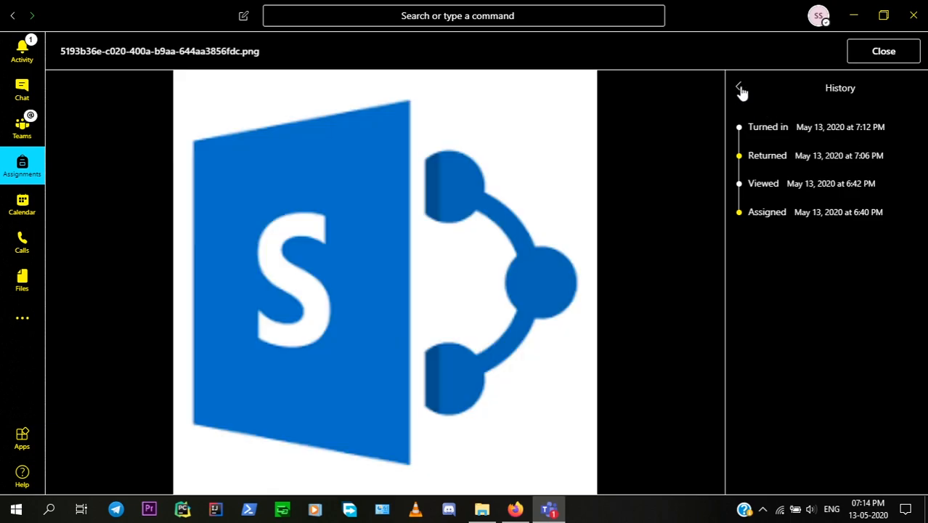
{"action": "left_click", "coordinate": [739, 88]}
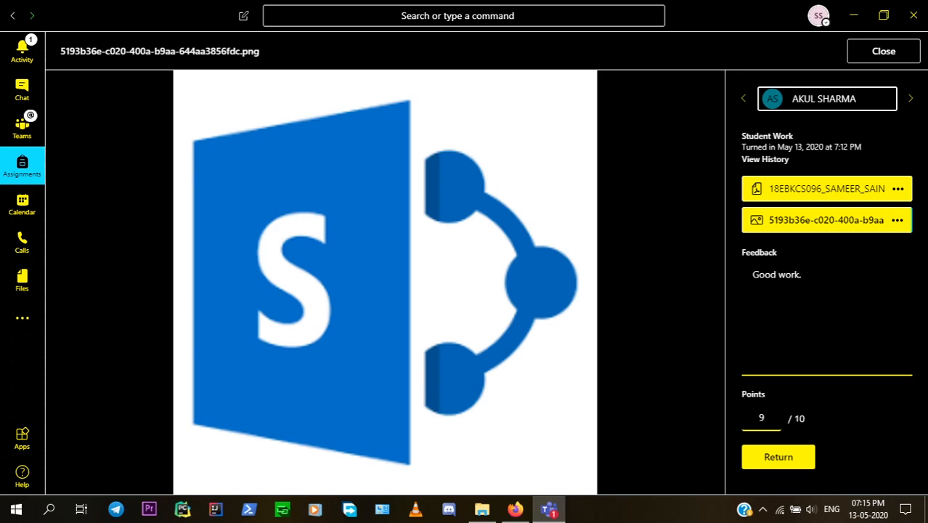
Step: Add "well done" on a new line below the existing feedback for the student
{"action": "left_click", "coordinate": [798, 418]}
{"action": "left_click", "coordinate": [790, 274]}
{"action": "left_click", "coordinate": [802, 274]}
{"action": "key", "text": "Return"}
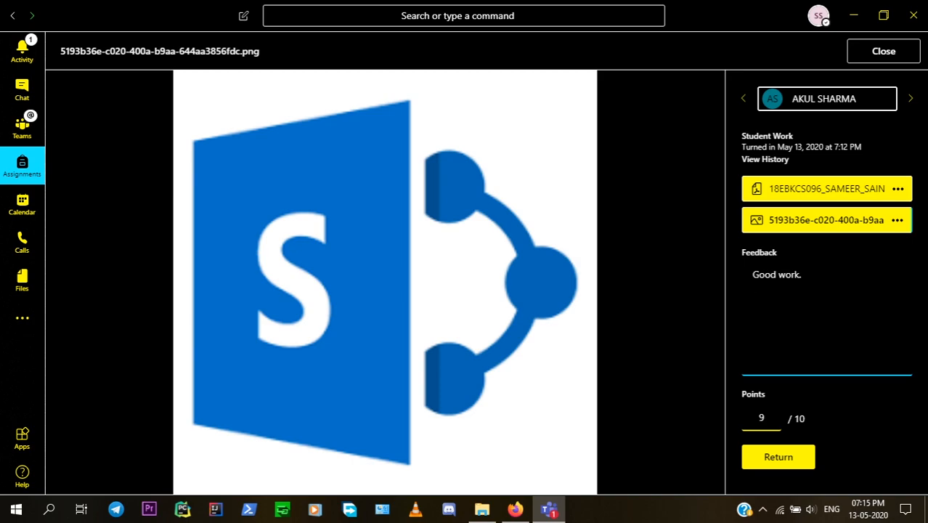
{"action": "type", "text": "well done"}
Step: Set the student's points to 9.5 out of 10 and return the resubmitted assignment
{"action": "left_click", "coordinate": [768, 418]}
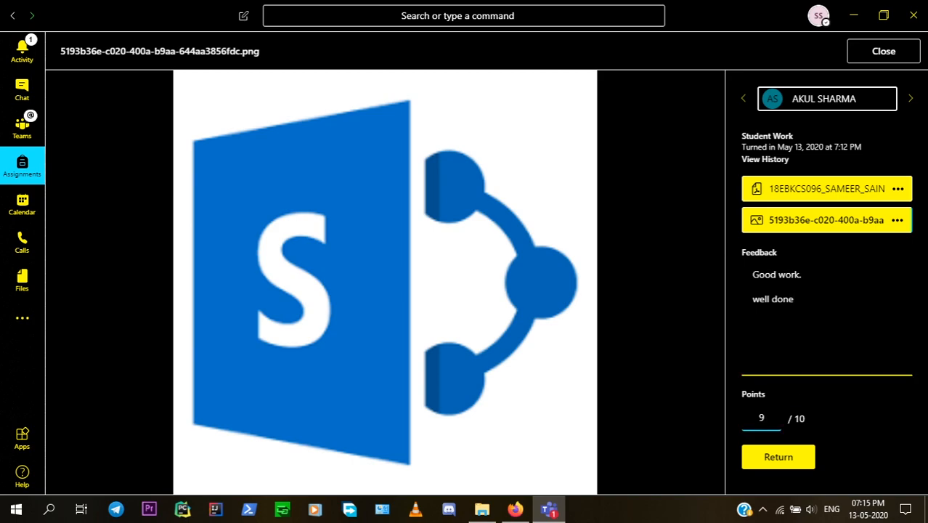
{"action": "key", "text": "BackSpace"}
{"action": "type", "text": "9.5"}
{"action": "left_click", "coordinate": [801, 467]}
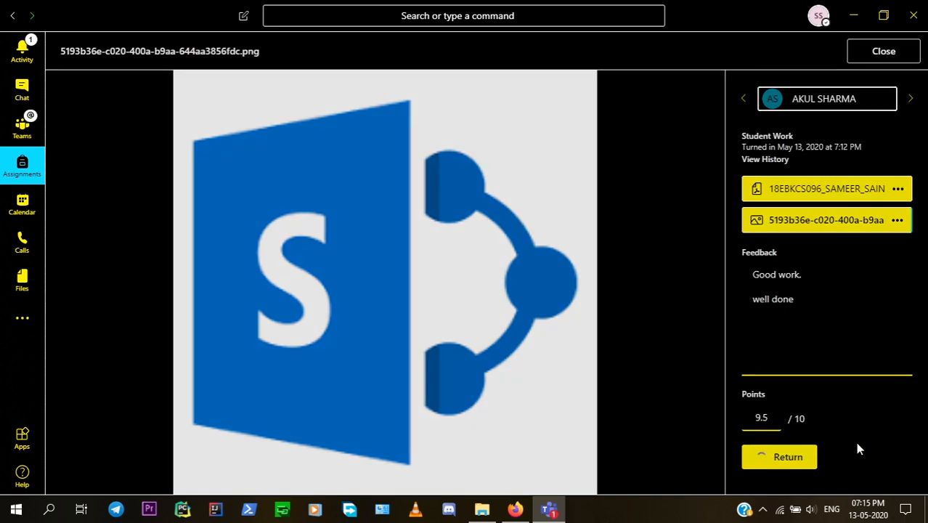